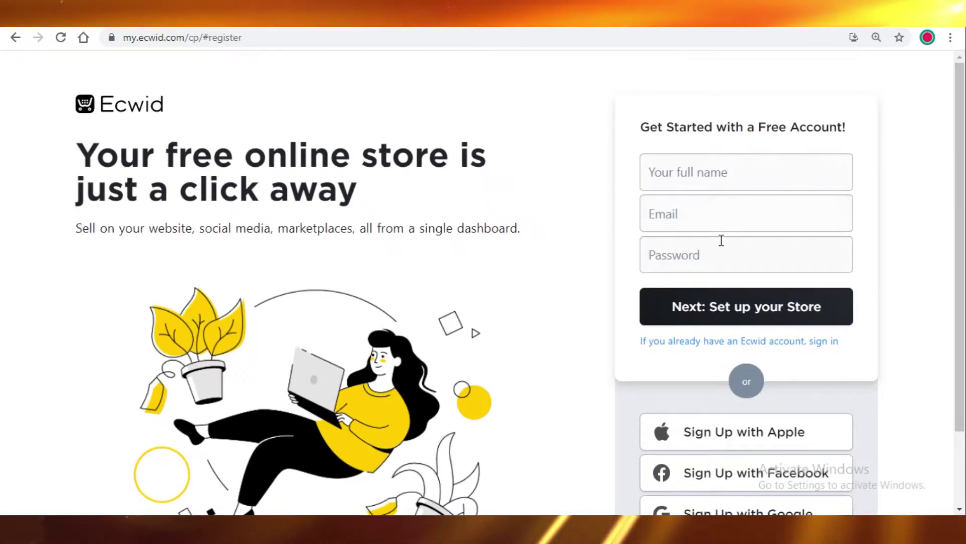
# - Scroll the register page to review the sign-up options before reaching the store dashboard
pyautogui.scroll(-1, 682, 252)
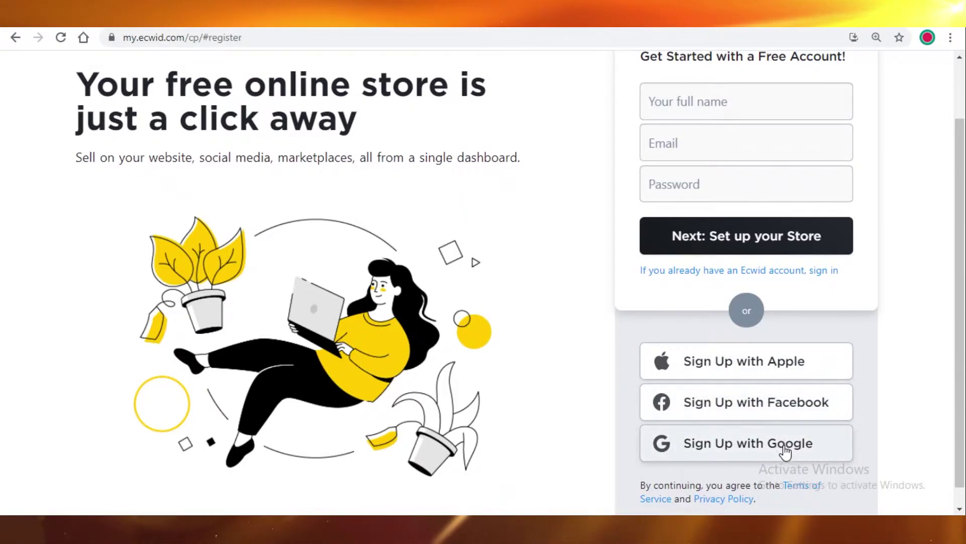
pyautogui.scroll(1, 895, 317)
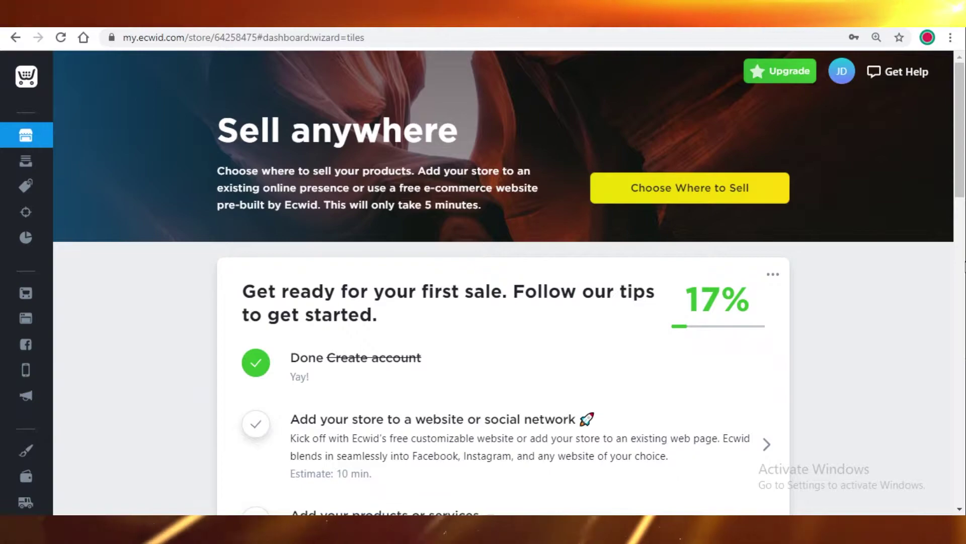
# - Open 'Sell on your website' and browse the WordPress, Wix, Weebly and Squarespace options
pyautogui.scroll(-3, 598, 334)
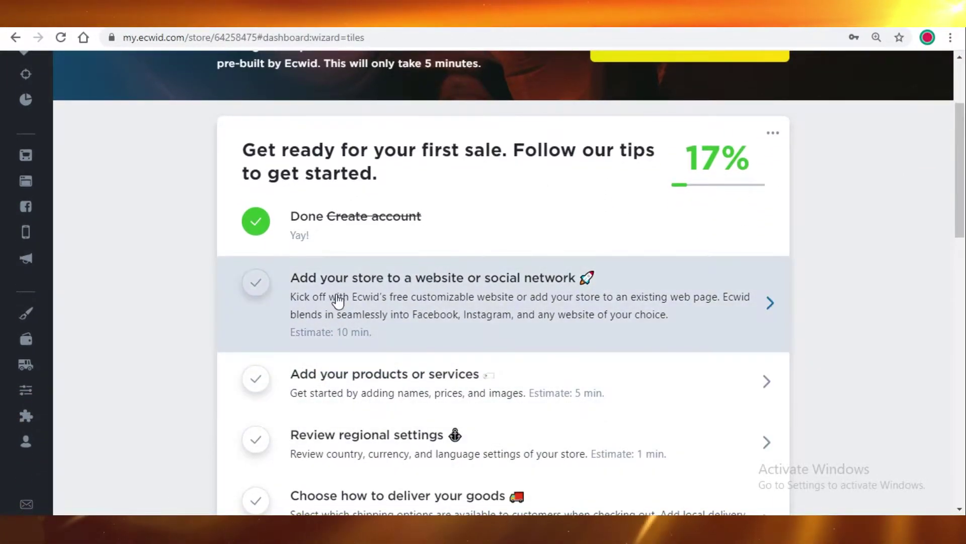
pyautogui.click(337, 301)
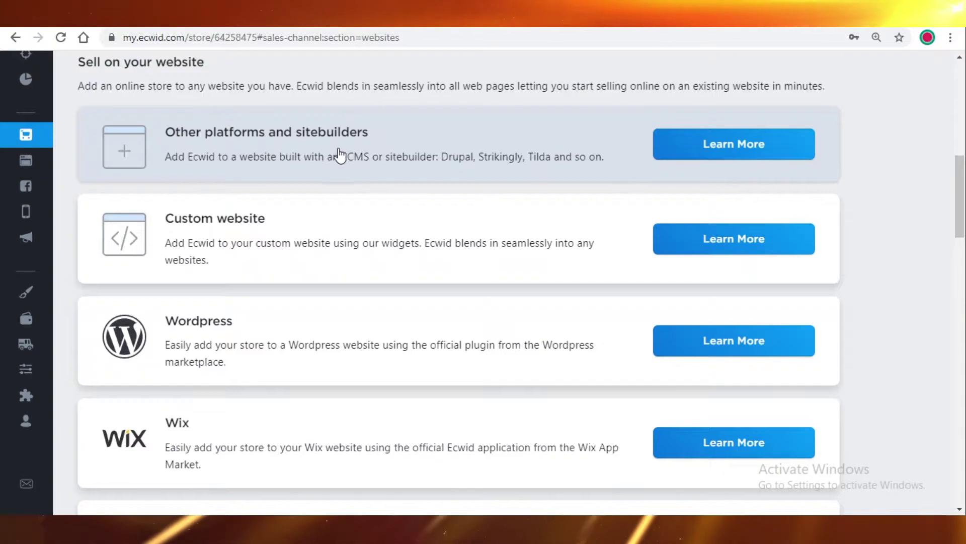
pyautogui.scroll(-2, 302, 251)
pyautogui.scroll(-1, 215, 299)
pyautogui.scroll(-3, 198, 406)
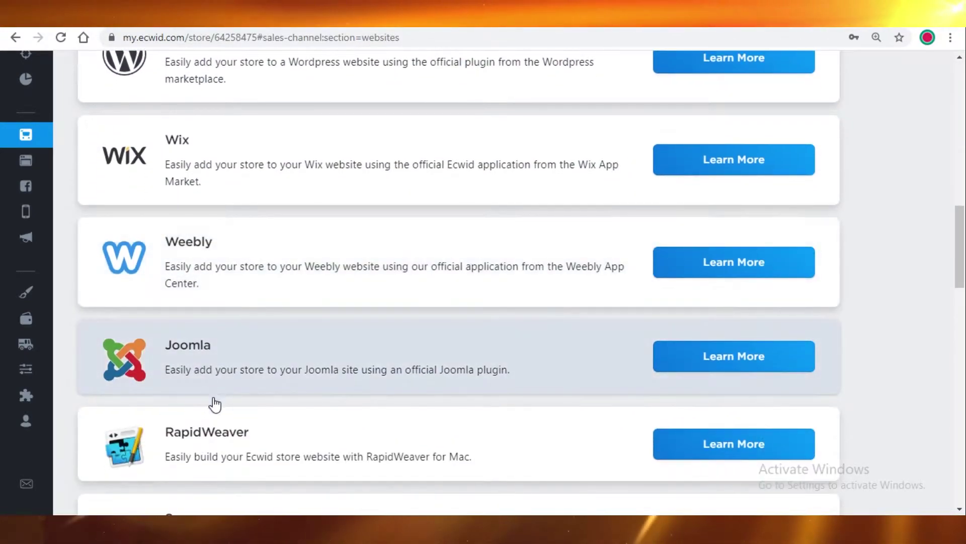
pyautogui.scroll(-1, 227, 453)
pyautogui.scroll(1, 349, 362)
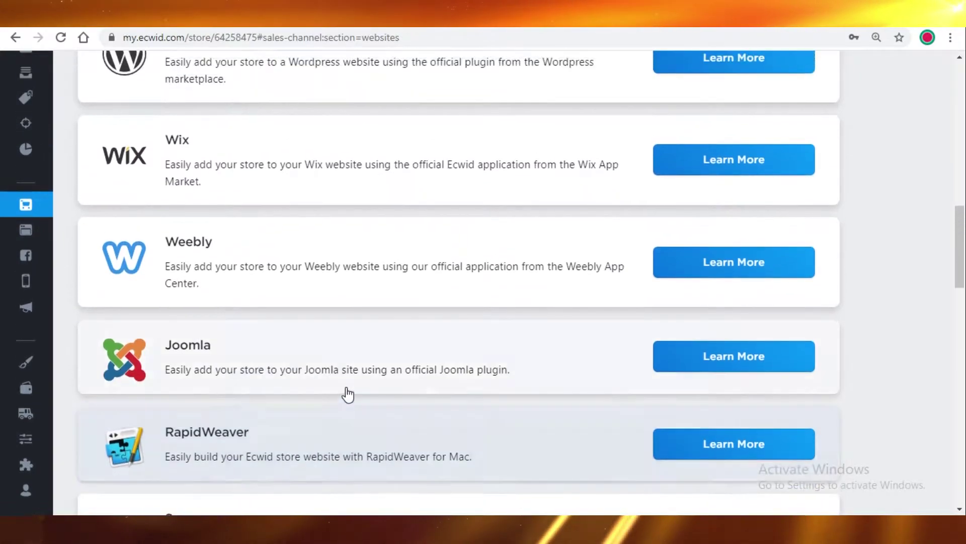
pyautogui.scroll(-2, 252, 357)
pyautogui.scroll(-1, 240, 395)
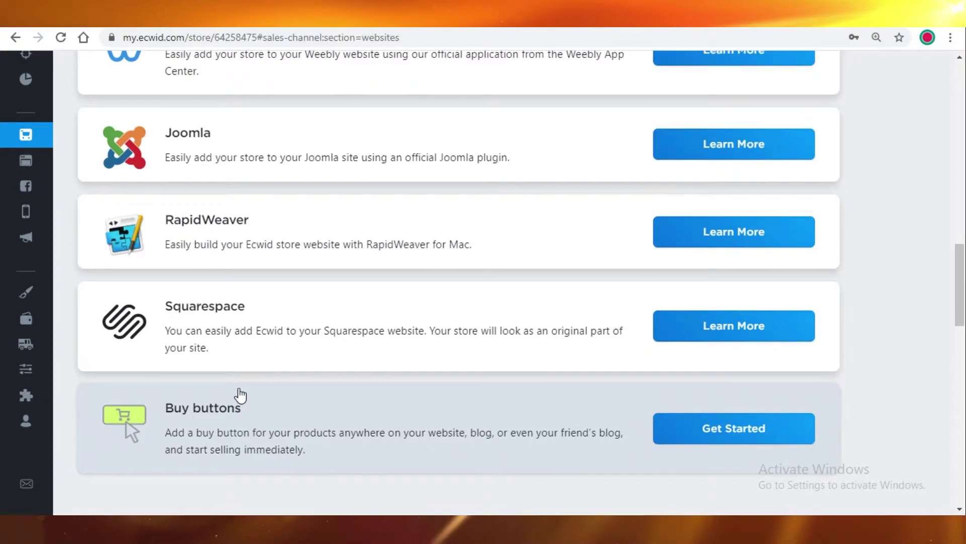
pyautogui.scroll(-5, 393, 312)
pyautogui.scroll(5, 353, 307)
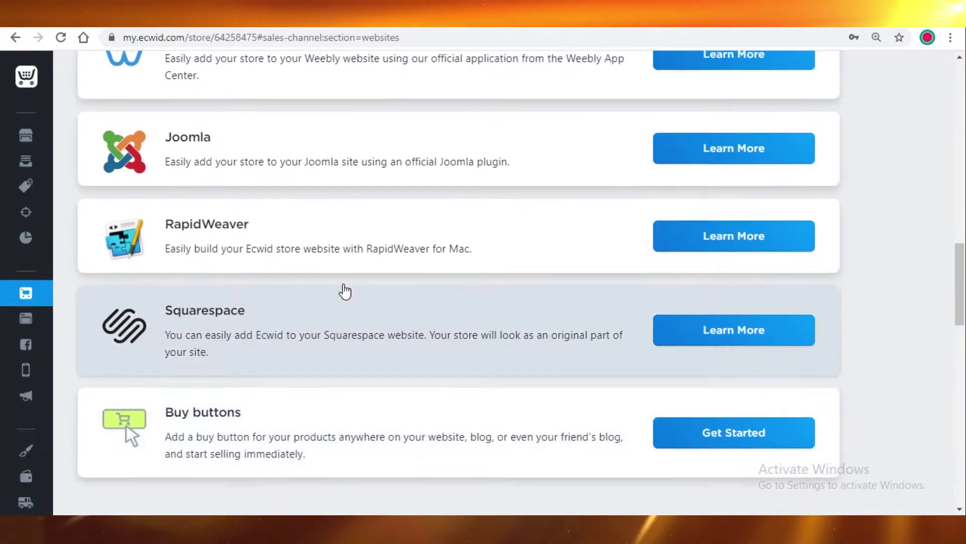
pyautogui.scroll(4, 302, 293)
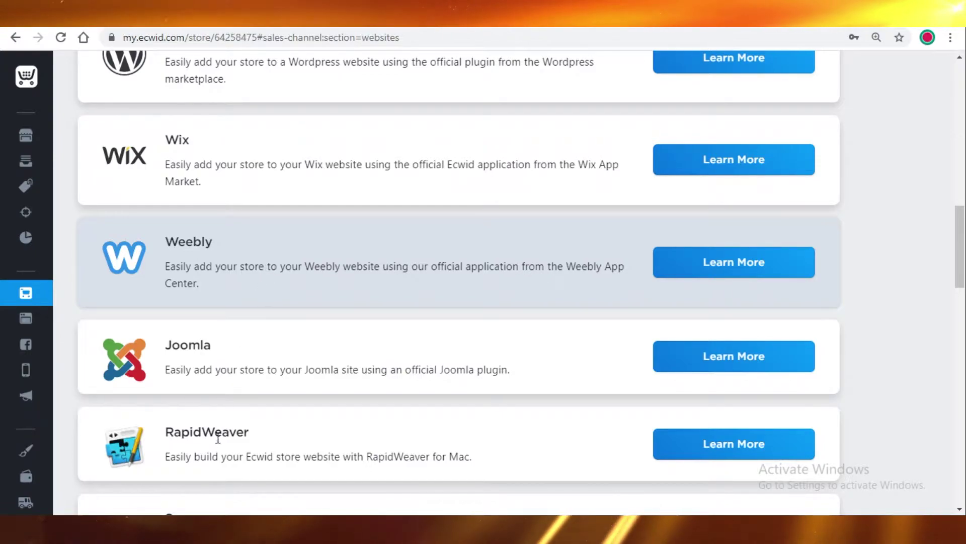
pyautogui.scroll(1, 323, 259)
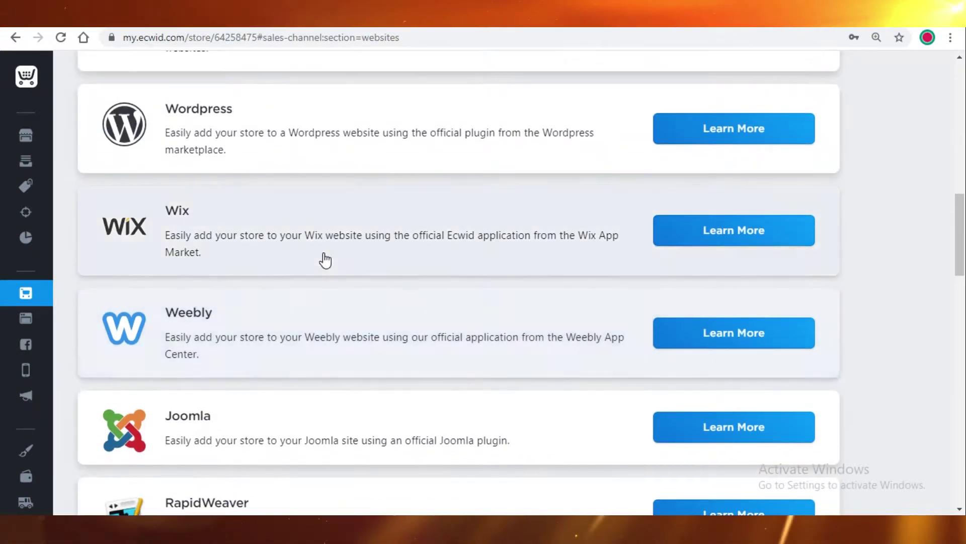
pyautogui.scroll(4, 346, 310)
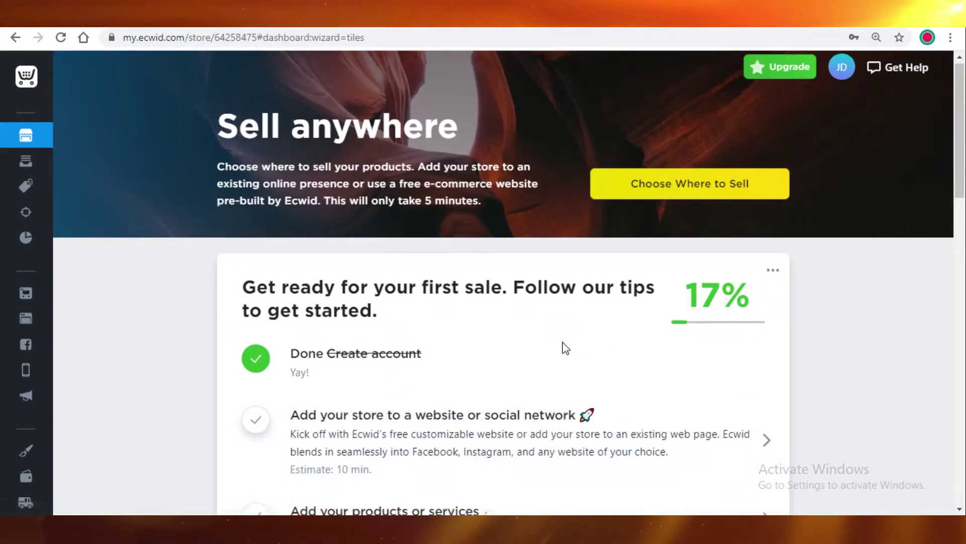
# - Go to the store's empty Orders page
pyautogui.scroll(-5, 563, 346)
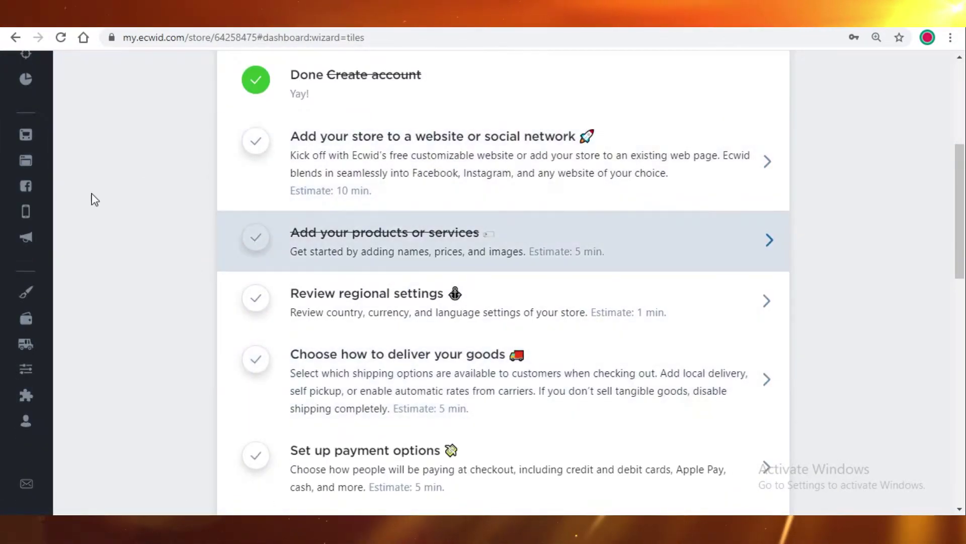
pyautogui.scroll(5, 71, 123)
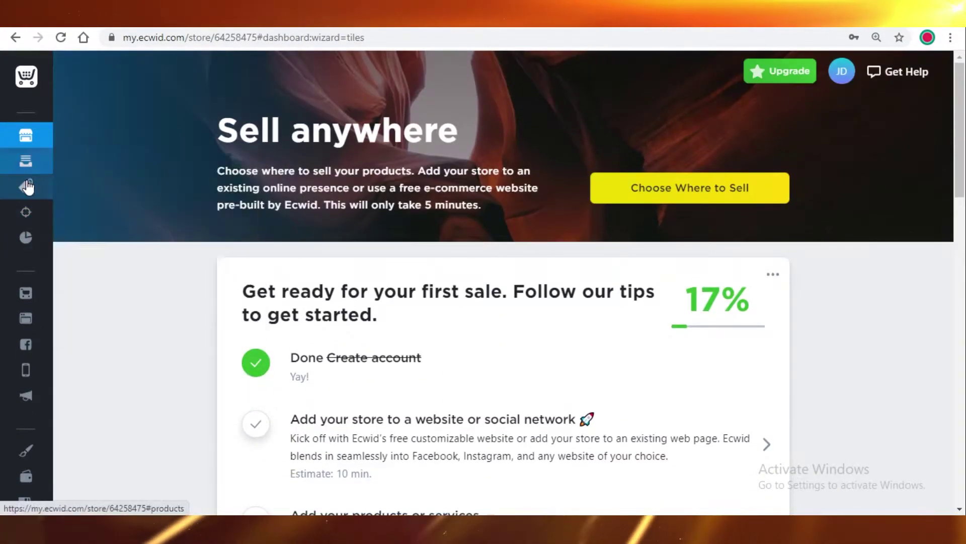
pyautogui.click(121, 194)
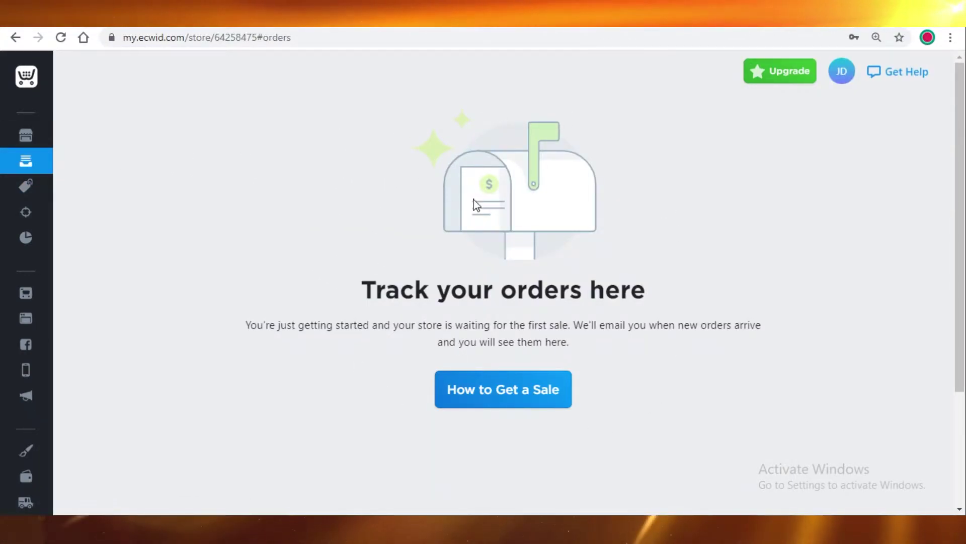
# - Open Catalog > Products and browse the sample products and their prices
pyautogui.moveTo(26, 164)
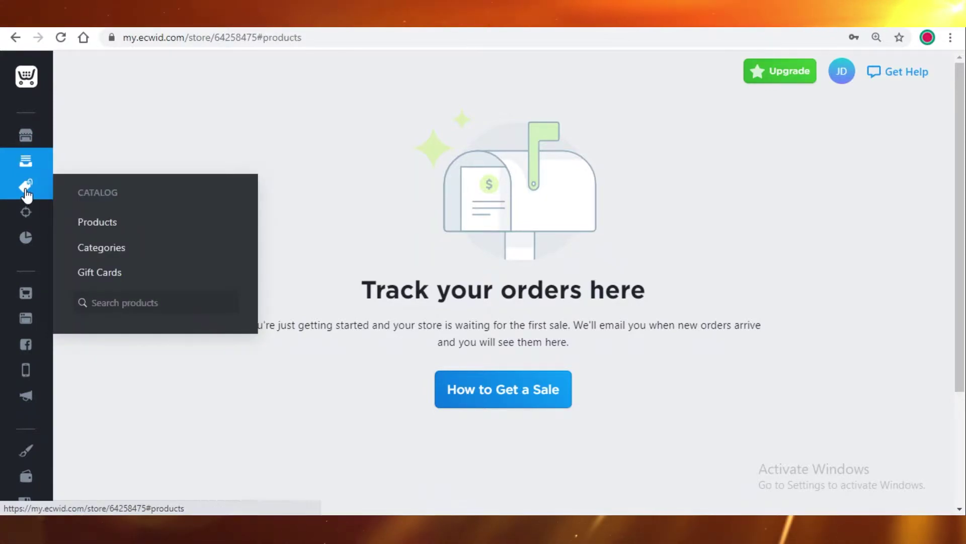
pyautogui.click(27, 194)
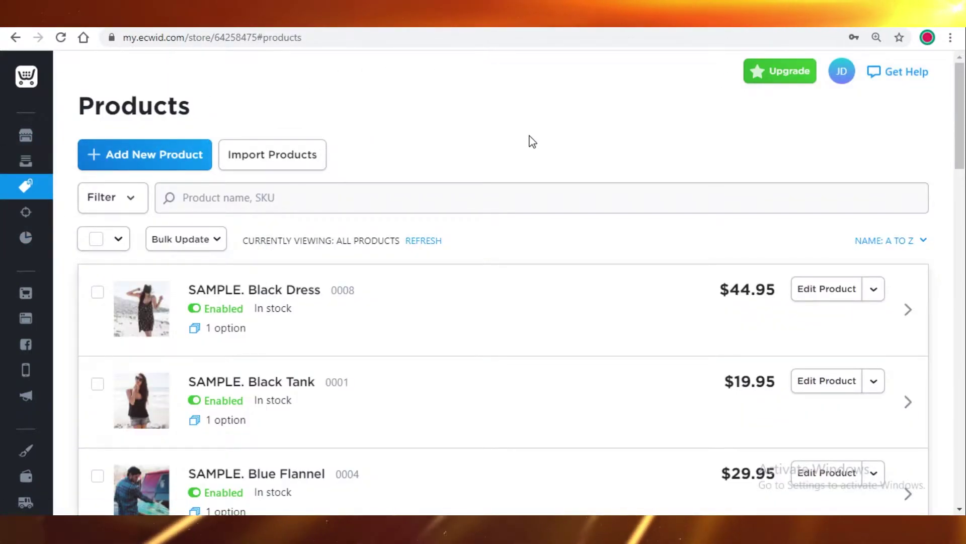
pyautogui.scroll(-3, 459, 162)
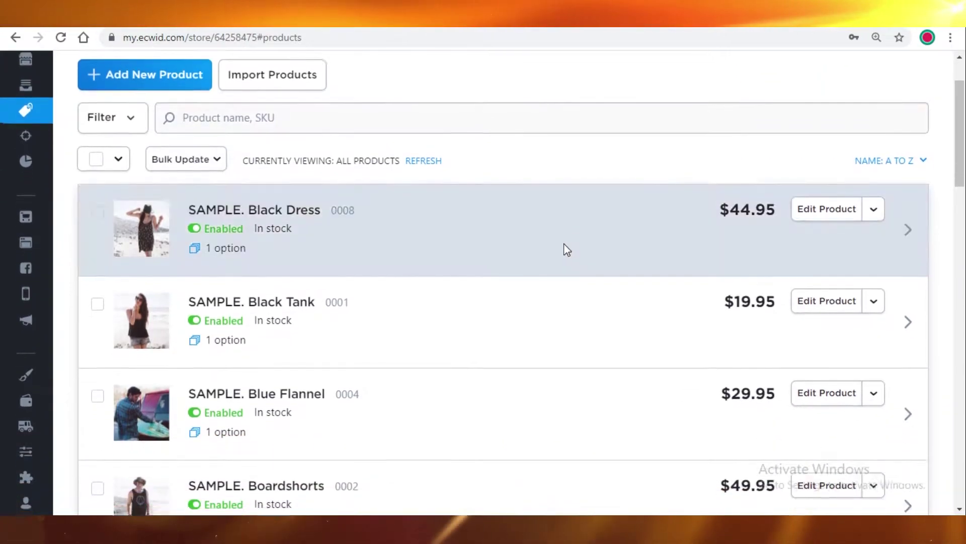
pyautogui.scroll(-6, 580, 363)
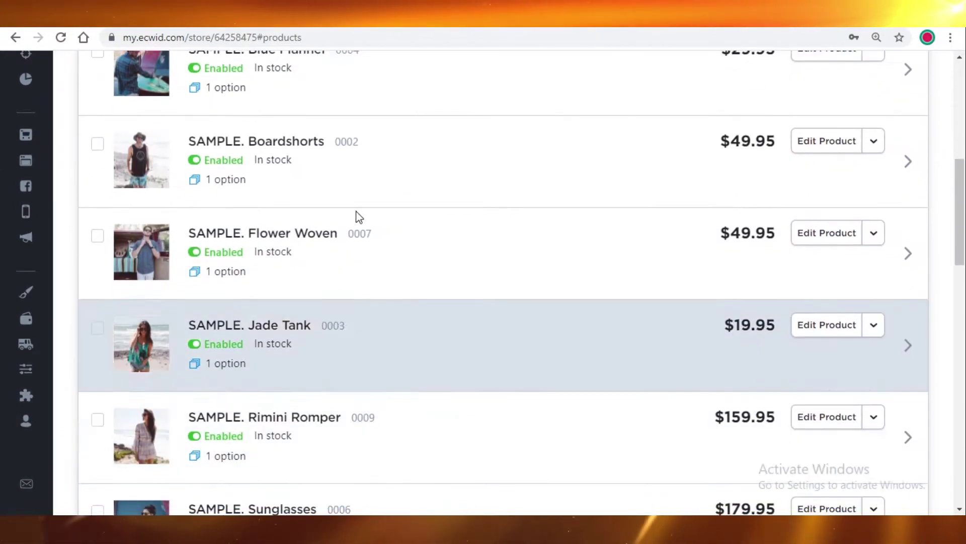
pyautogui.scroll(9, 309, 222)
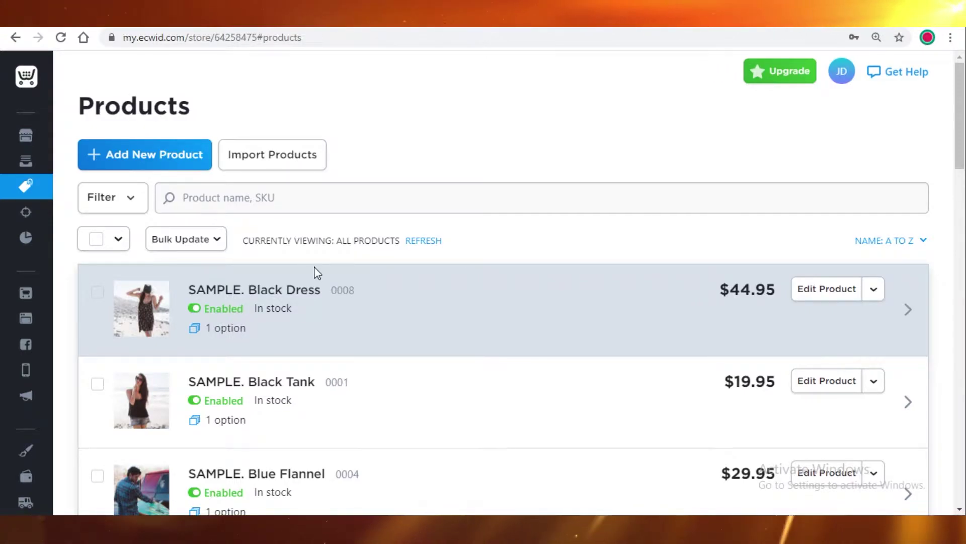
pyautogui.scroll(-1, 226, 252)
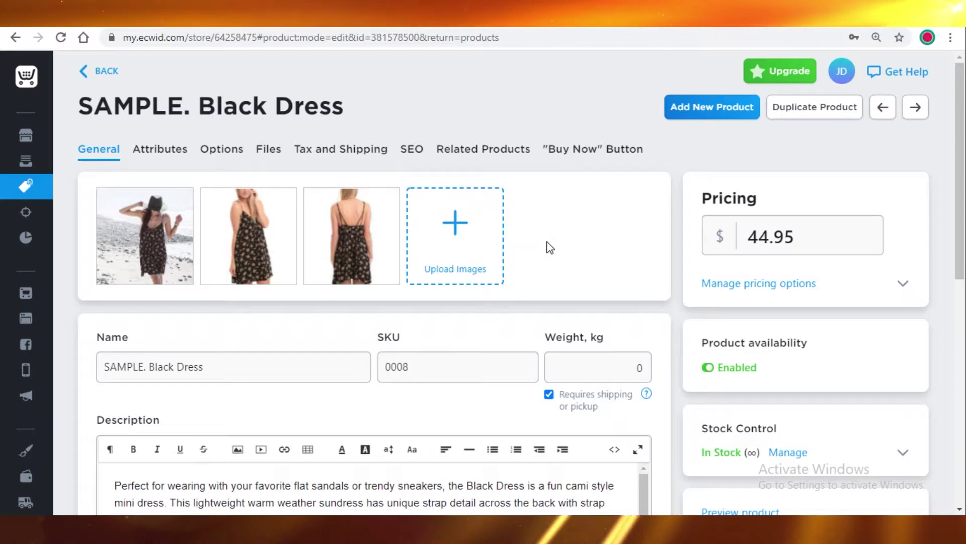
# - Review the Black Dress General tab: 100% Viscose description, enabled and in stock
pyautogui.scroll(-7, 551, 248)
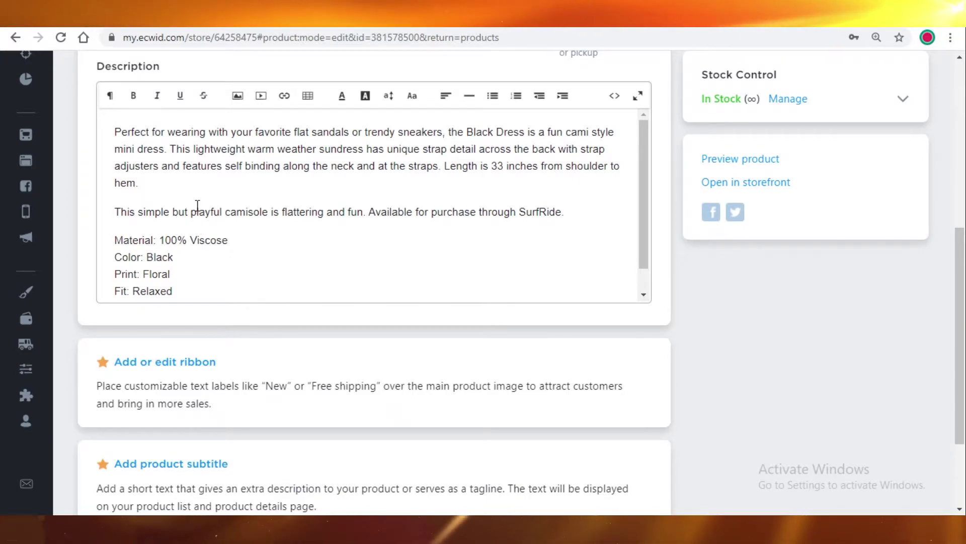
pyautogui.scroll(-2, 113, 327)
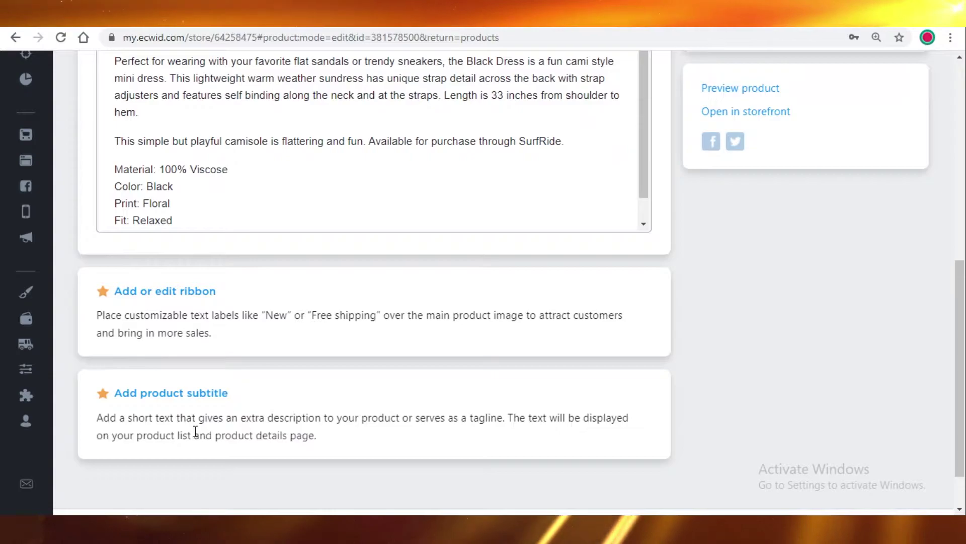
pyautogui.scroll(7, 309, 388)
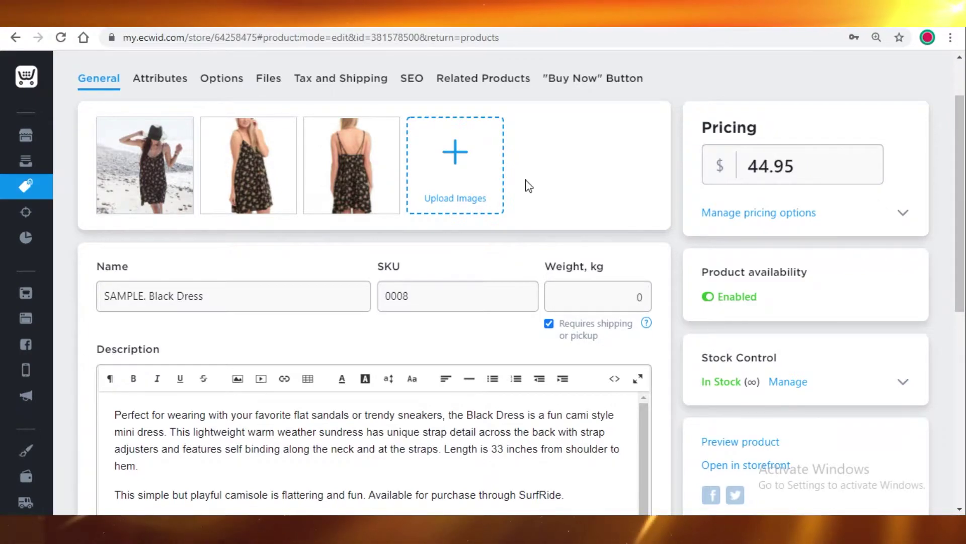
# - Check the empty UPC and Brand attributes, and keep Radio Buttons for the Size option
pyautogui.click(160, 78)
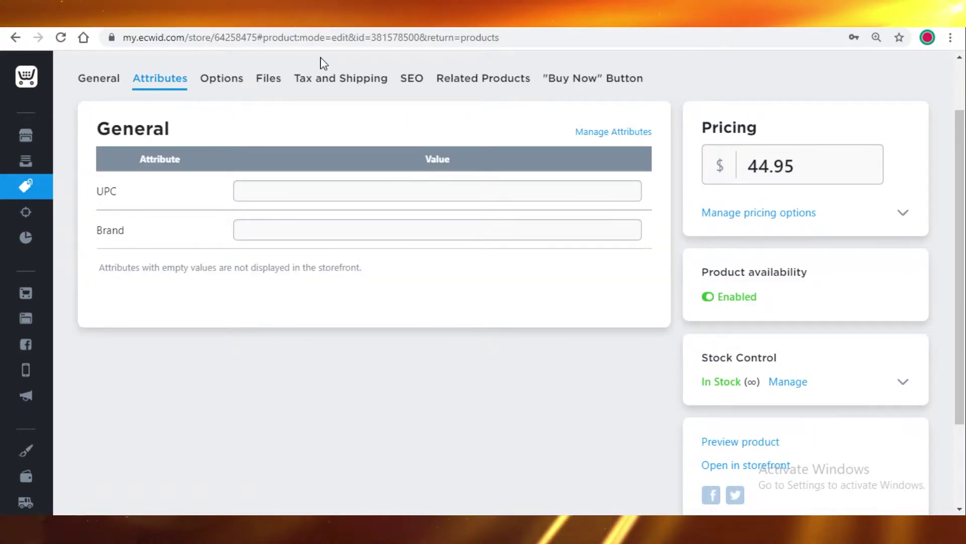
pyautogui.click(231, 85)
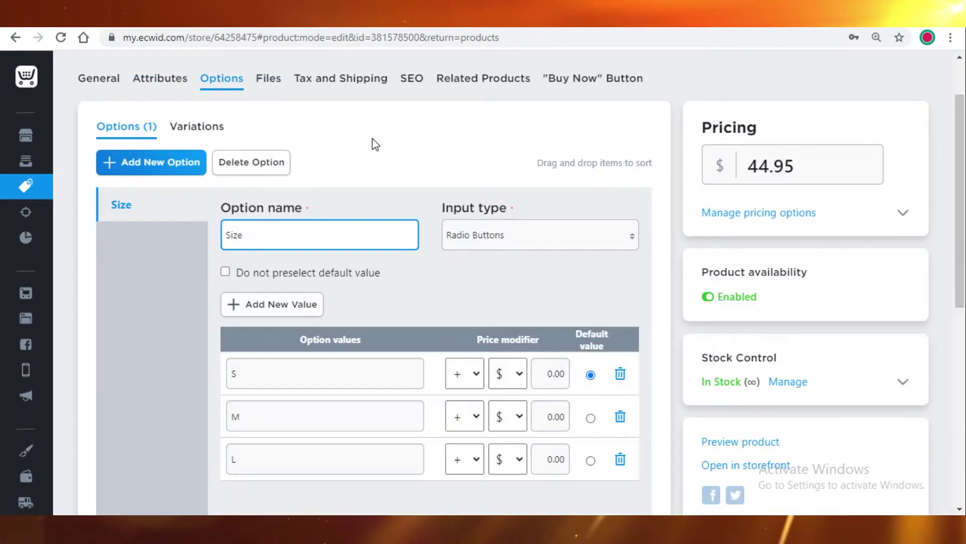
pyautogui.click(525, 234)
pyautogui.click(443, 274)
pyautogui.scroll(-3, 397, 249)
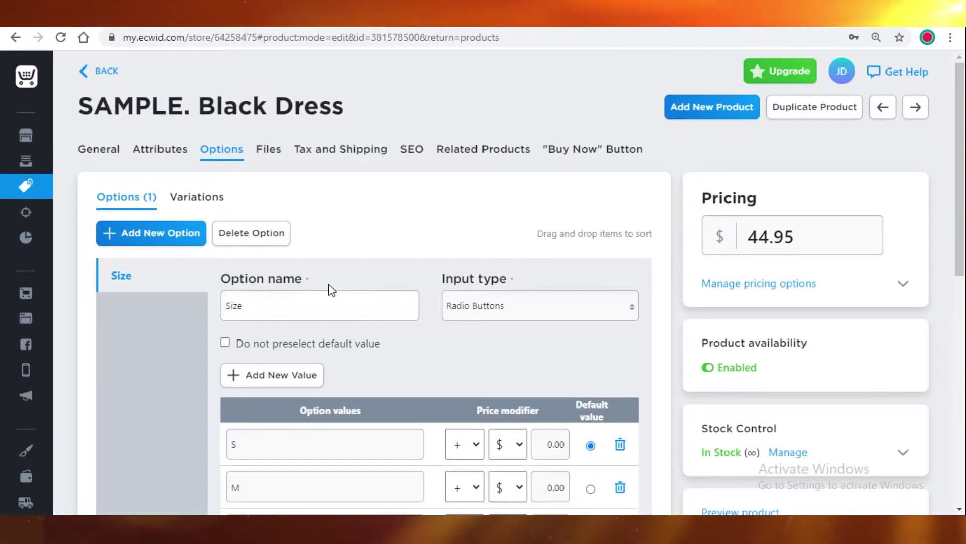
# - Replace the Size values S, M and L with 10, 12 and 14
pyautogui.click(257, 239)
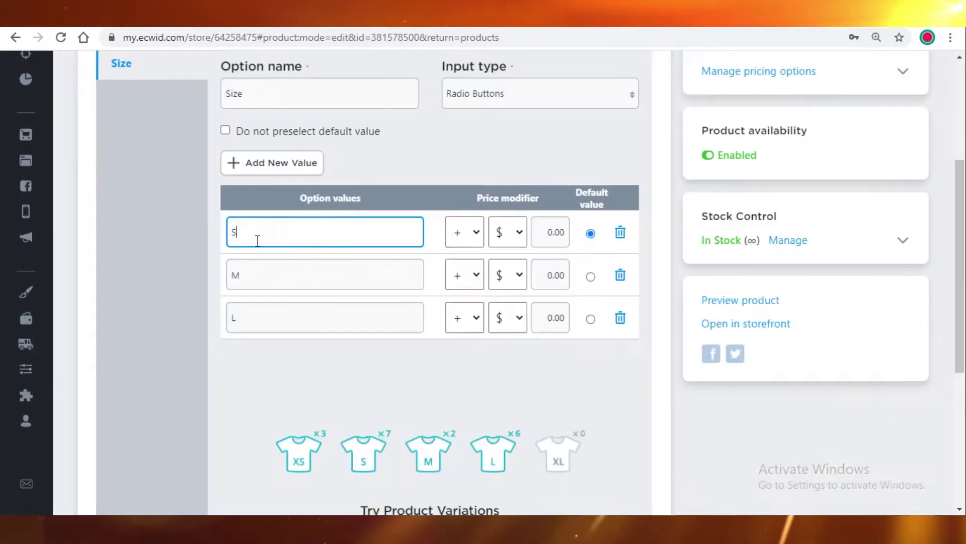
pyautogui.press('BackSpace')
pyautogui.press('Return')
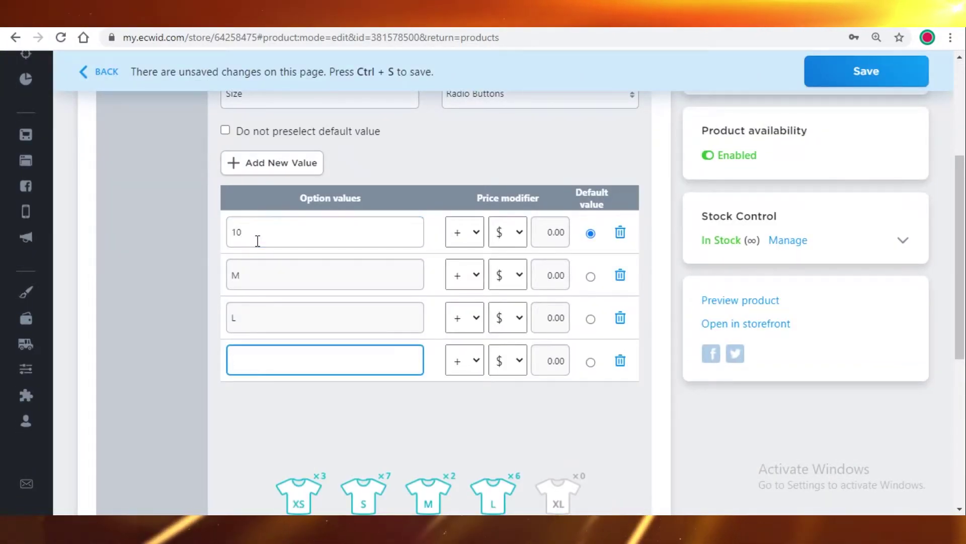
pyautogui.click(272, 266)
pyautogui.press('BackSpace')
pyautogui.write('12')
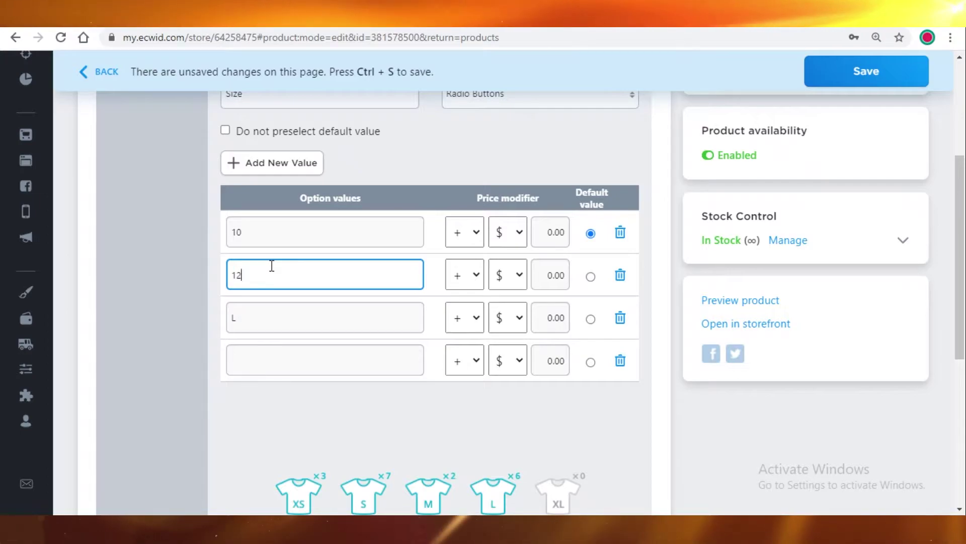
pyautogui.click(276, 318)
pyautogui.write('1')
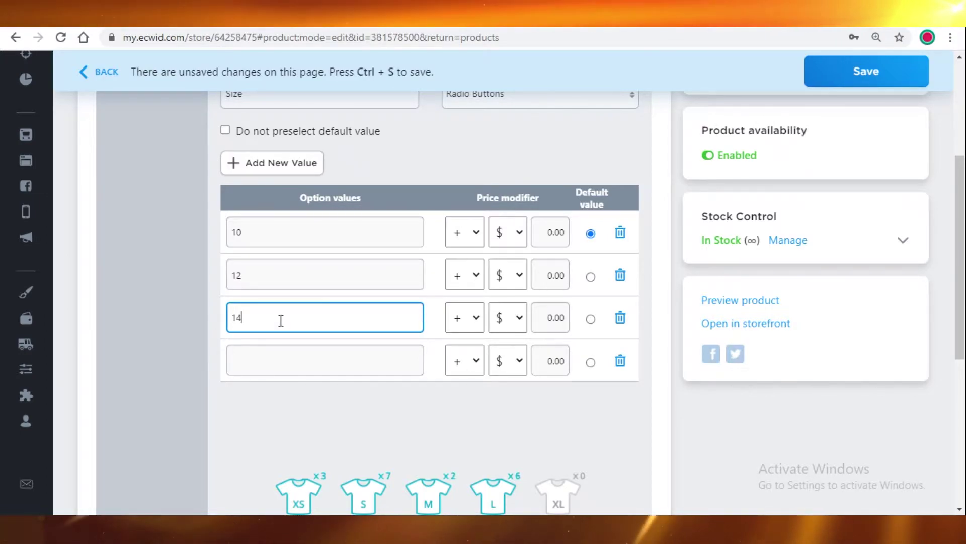
pyautogui.write('4')
pyautogui.scroll(4, 277, 166)
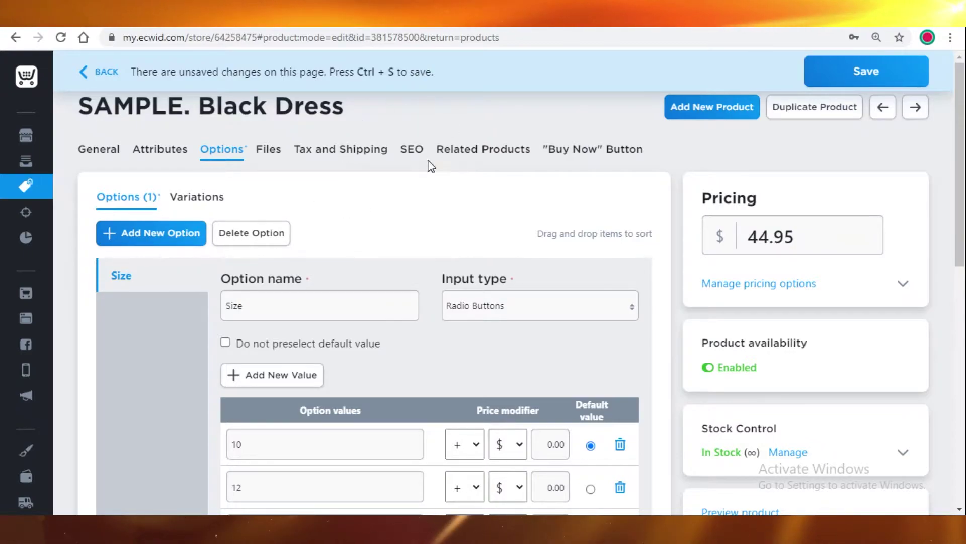
# - Browse the Marketing page's Google and Facebook ads, abandoned-cart emails and discount coupons
pyautogui.click(28, 211)
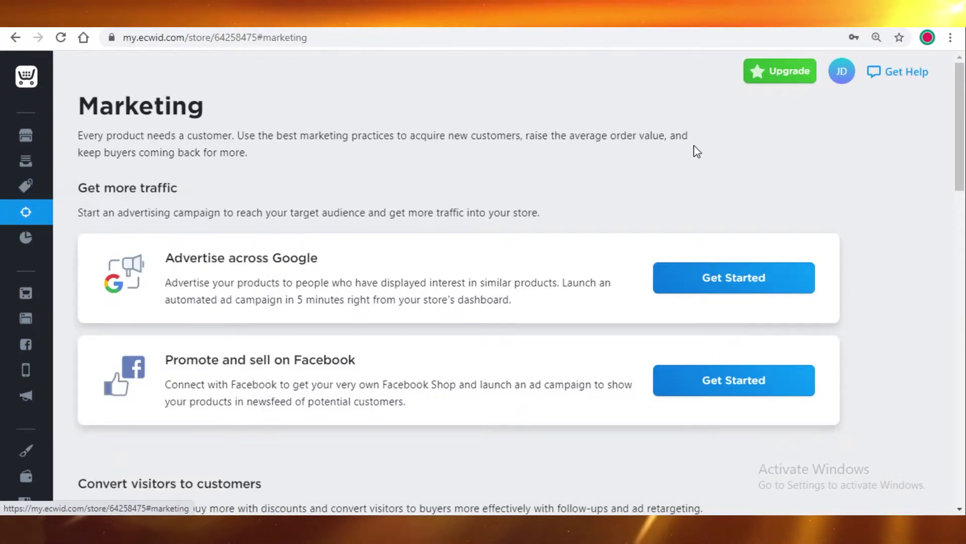
pyautogui.scroll(-2, 572, 151)
pyautogui.scroll(2, 514, 179)
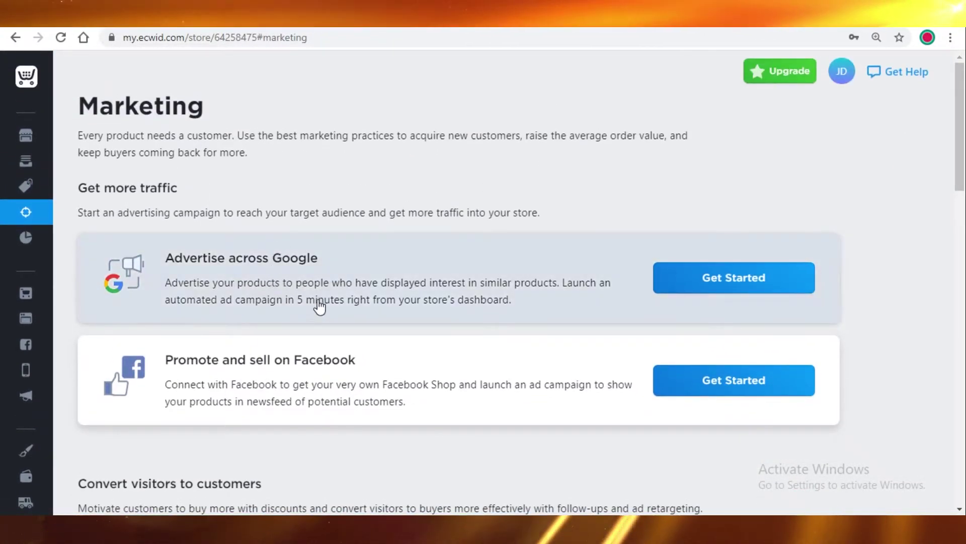
pyautogui.scroll(-7, 251, 271)
pyautogui.scroll(4, 453, 244)
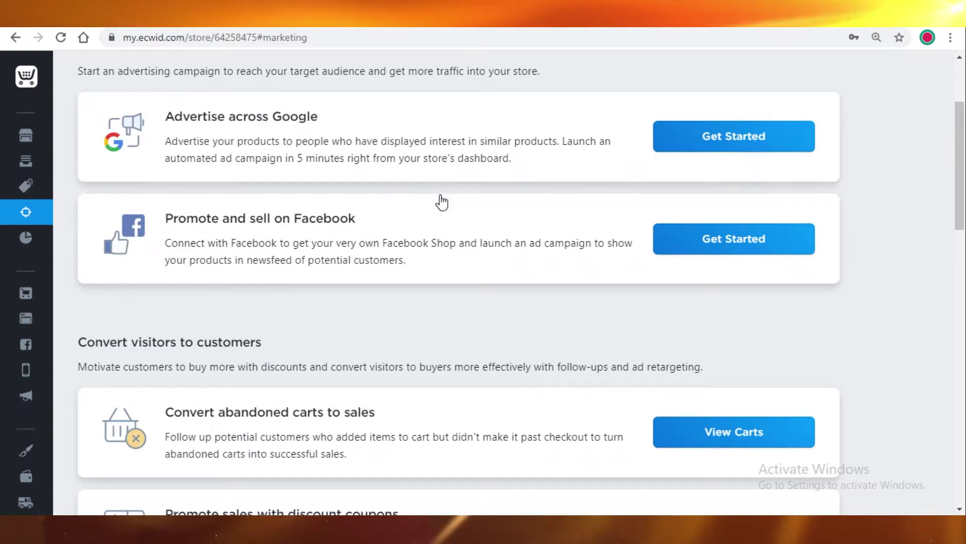
pyautogui.scroll(-3, 433, 210)
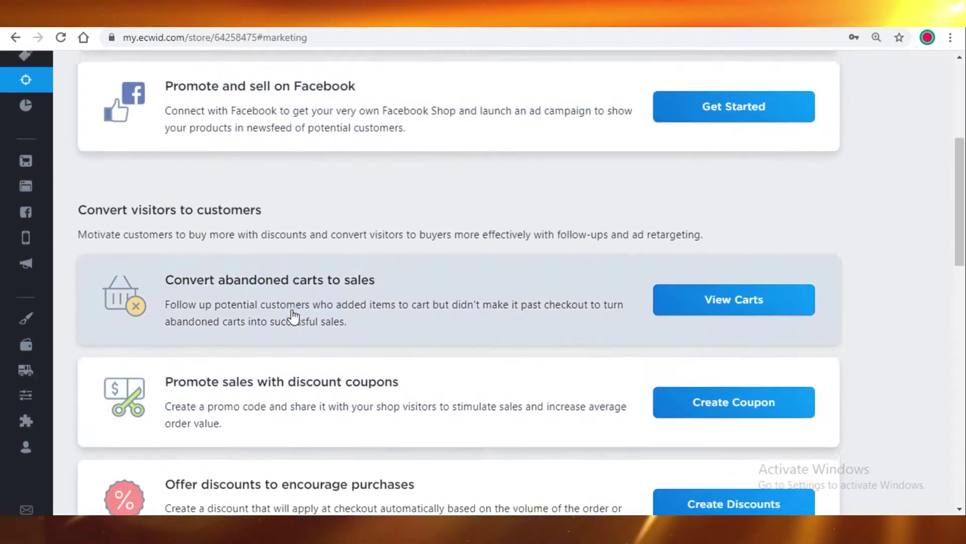
pyautogui.scroll(1, 293, 316)
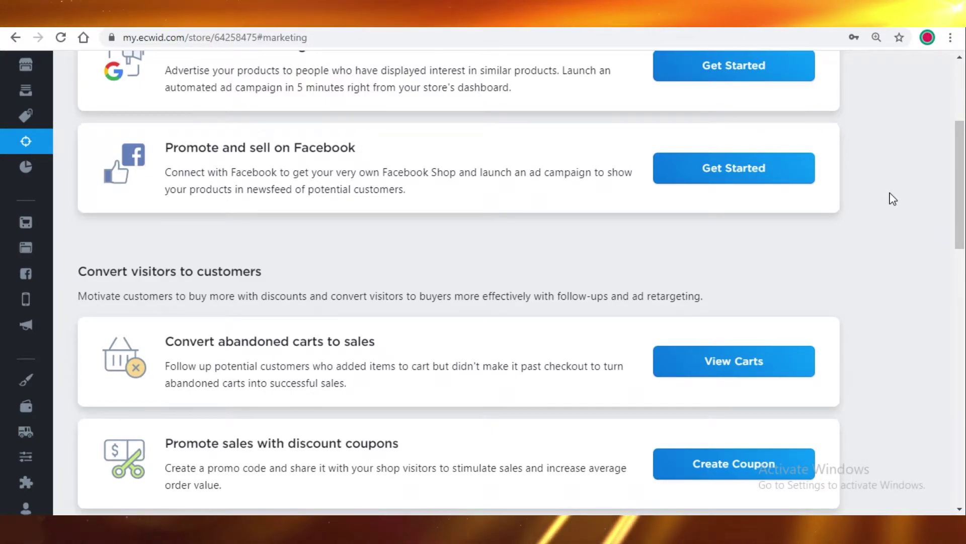
pyautogui.scroll(1, 891, 204)
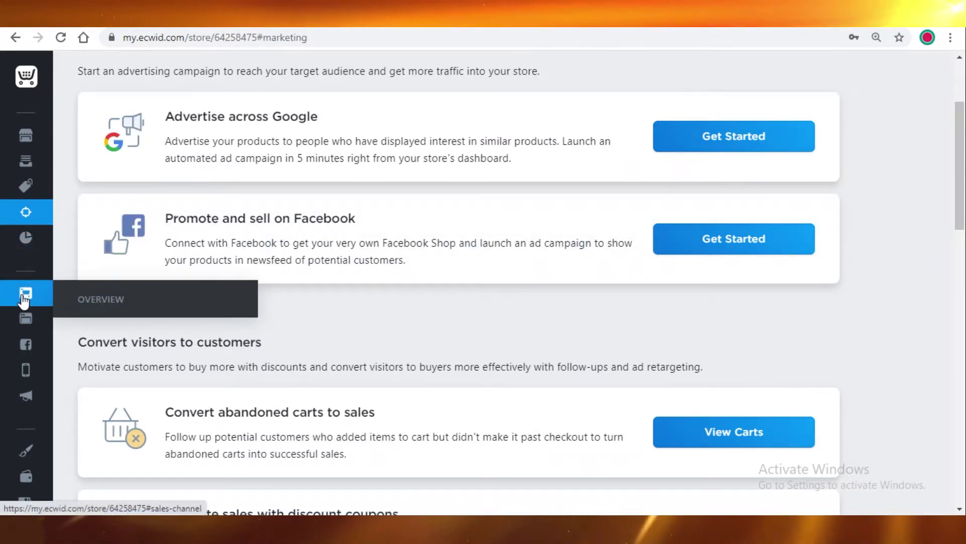
# - Browse the Sell Everywhere channels down to Google Shopping, Amazon, eBay and Instant Site
pyautogui.click(24, 294)
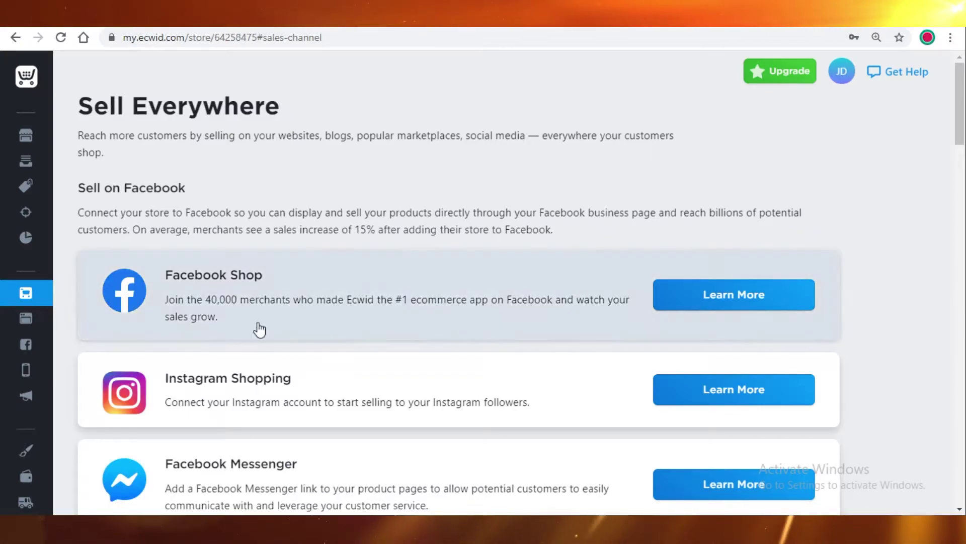
pyautogui.scroll(-1, 181, 335)
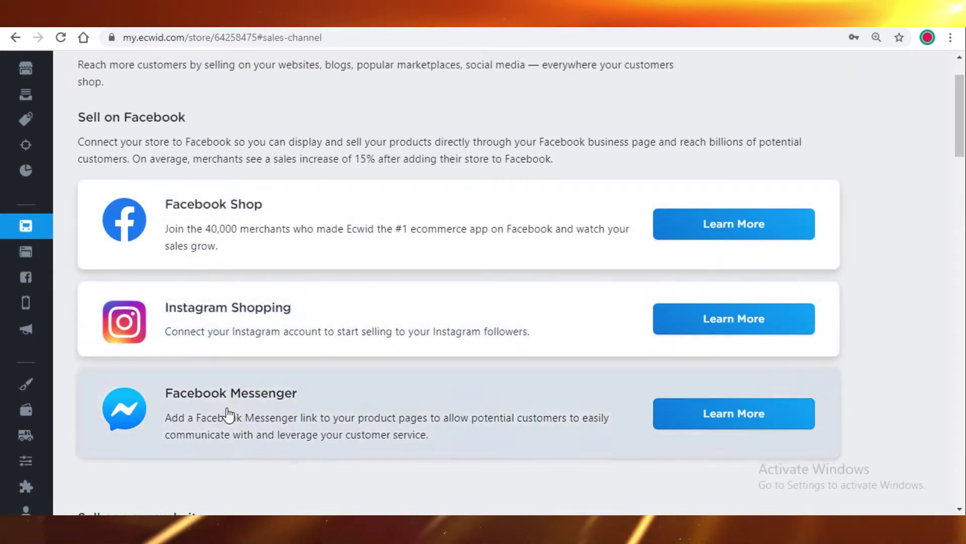
pyautogui.scroll(-5, 304, 222)
pyautogui.scroll(-1, 171, 233)
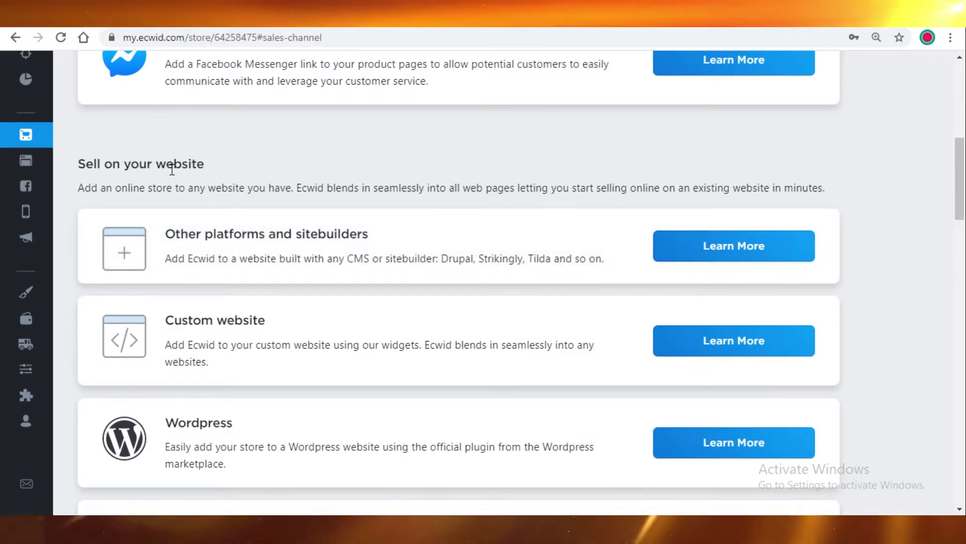
pyautogui.scroll(-15, 946, 186)
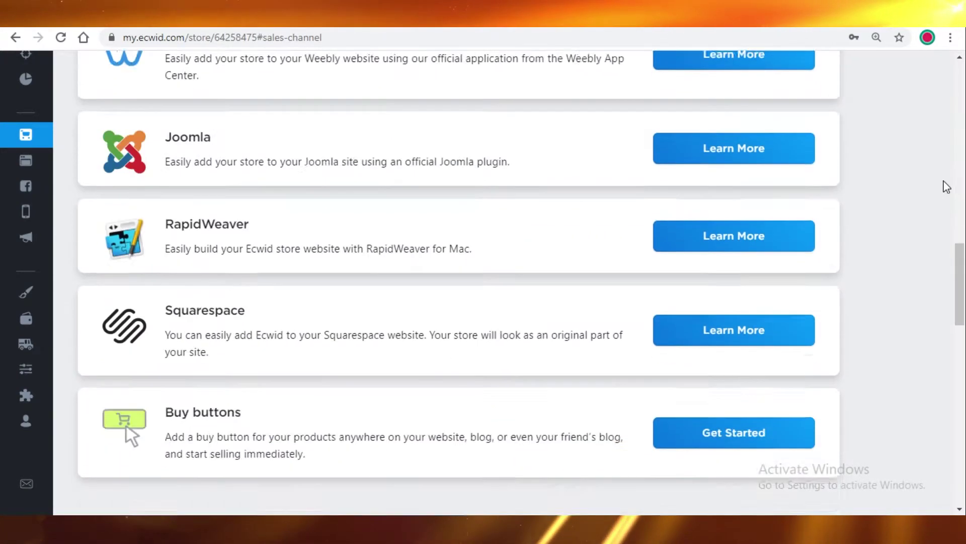
pyautogui.scroll(8, 300, 289)
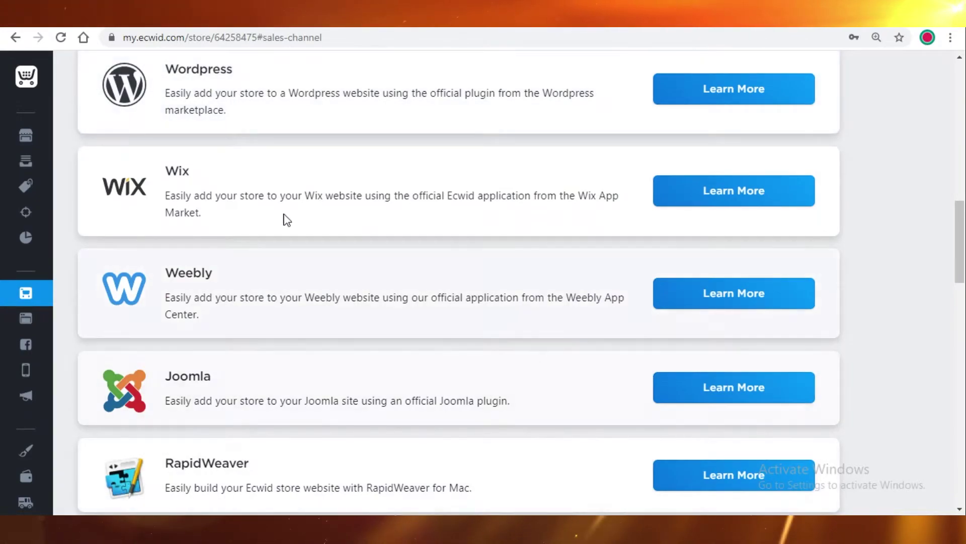
pyautogui.scroll(-9, 417, 250)
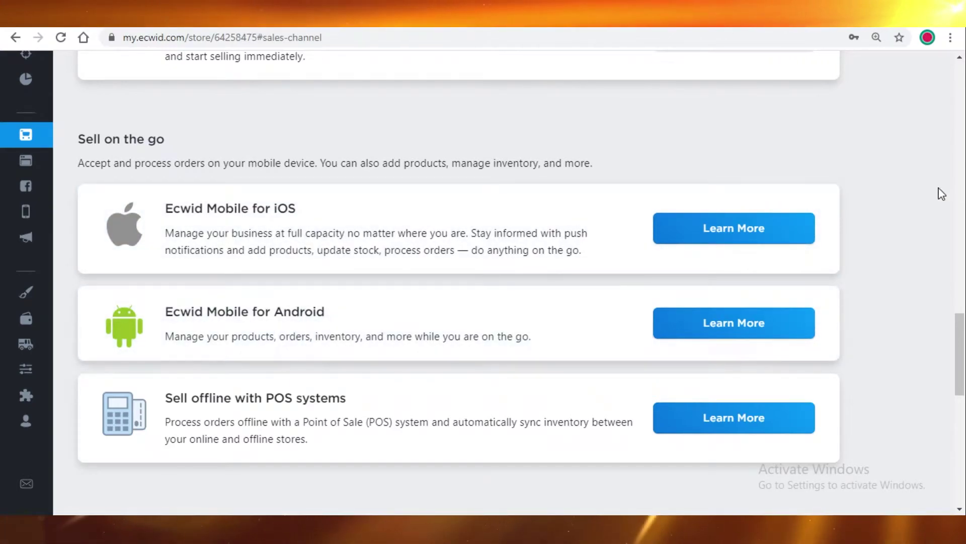
pyautogui.scroll(-1, 426, 99)
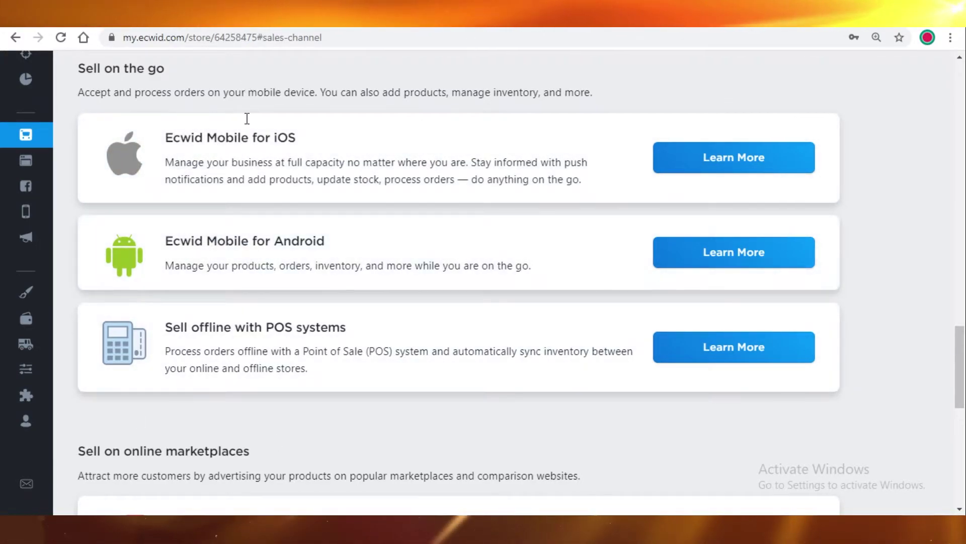
pyautogui.scroll(-7, 513, 259)
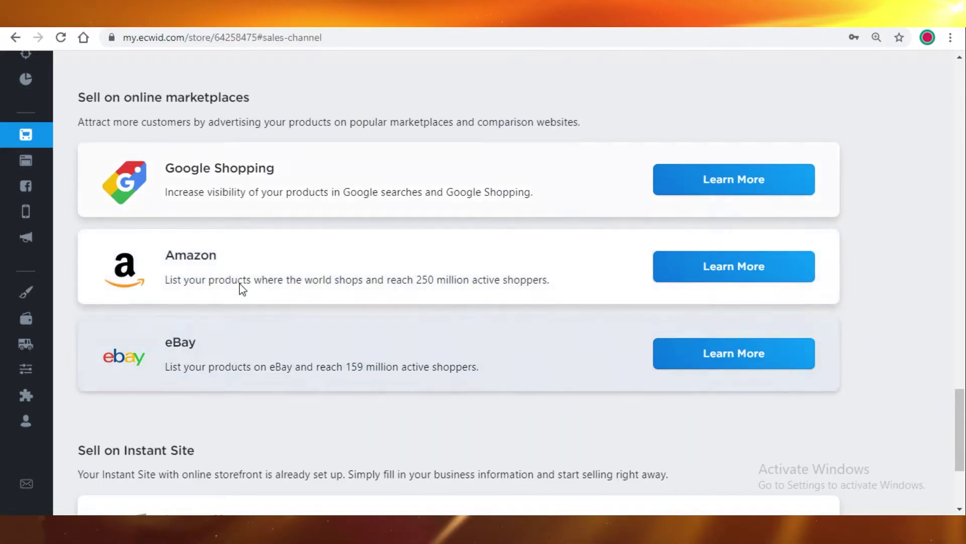
pyautogui.scroll(-3, 239, 318)
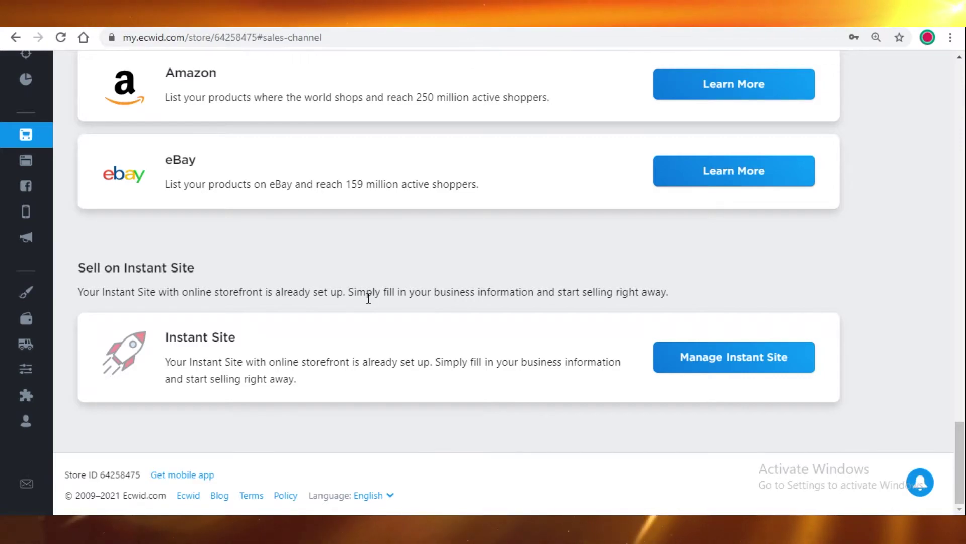
# - Browse the 'Add Ecommerce to Your Website' page with its platform picker and store-address option
pyautogui.click(25, 160)
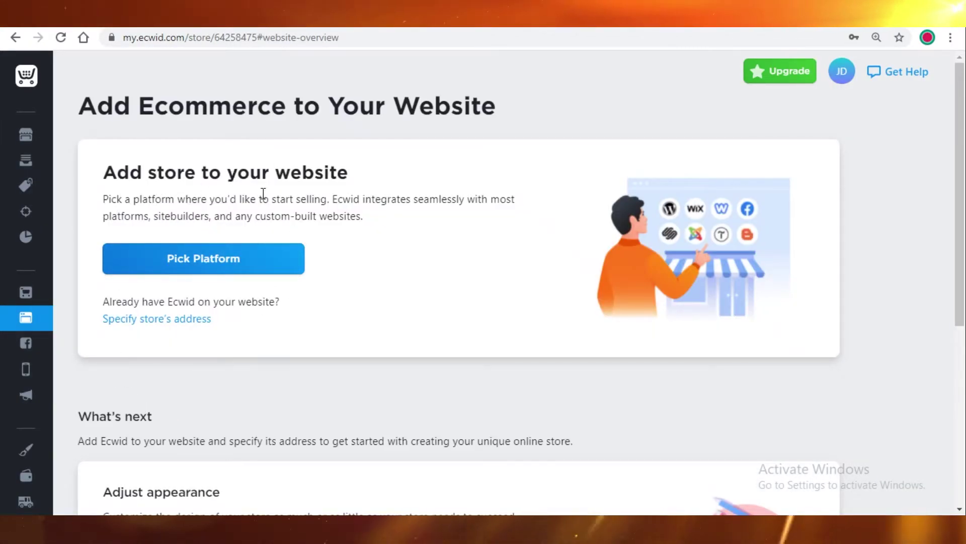
pyautogui.scroll(-3, 263, 194)
pyautogui.scroll(3, 268, 218)
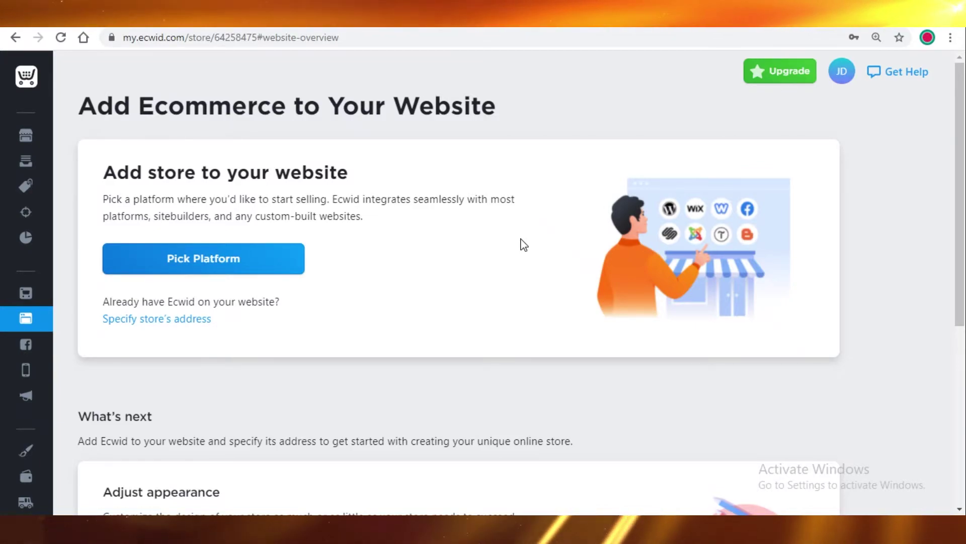
pyautogui.scroll(-5, 252, 291)
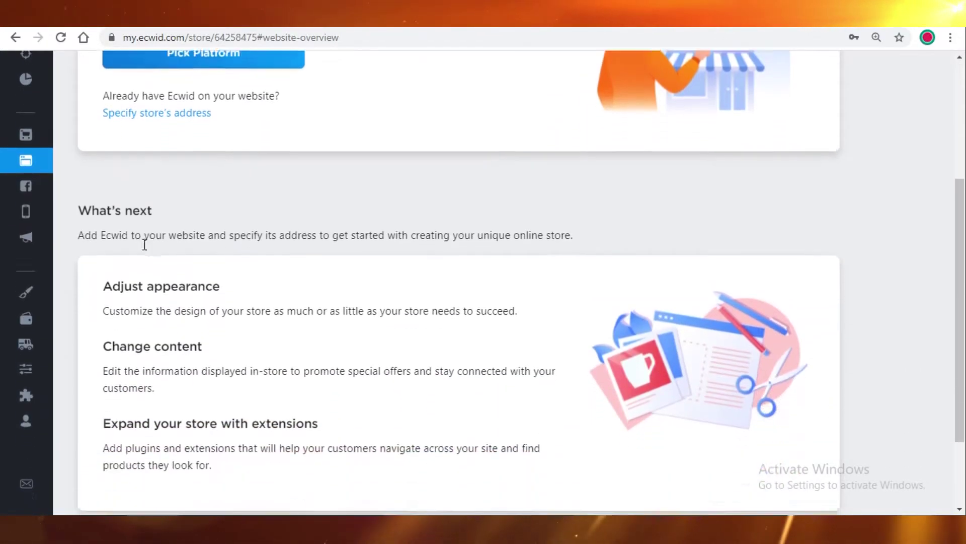
pyautogui.scroll(-1, 148, 250)
pyautogui.scroll(5, 588, 203)
pyautogui.scroll(-4, 248, 375)
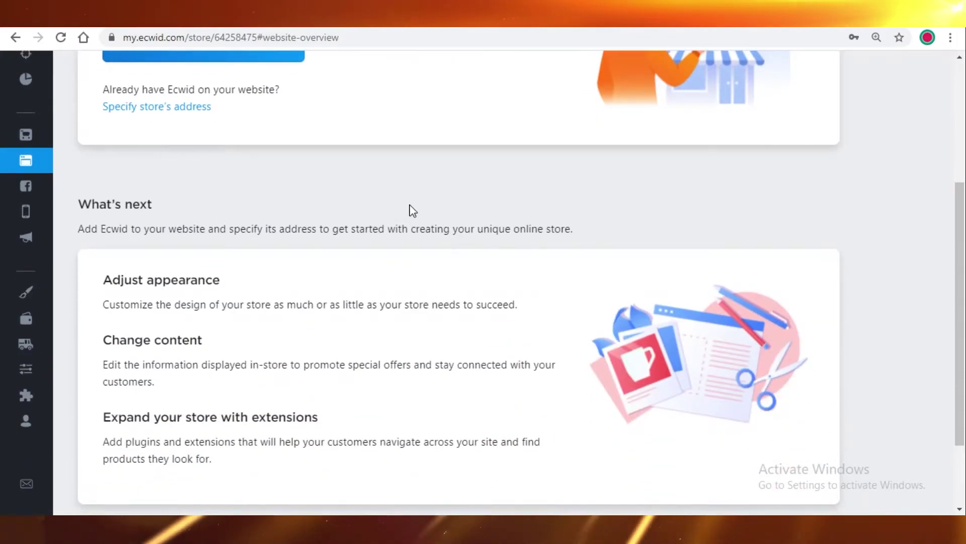
pyautogui.scroll(4, 411, 208)
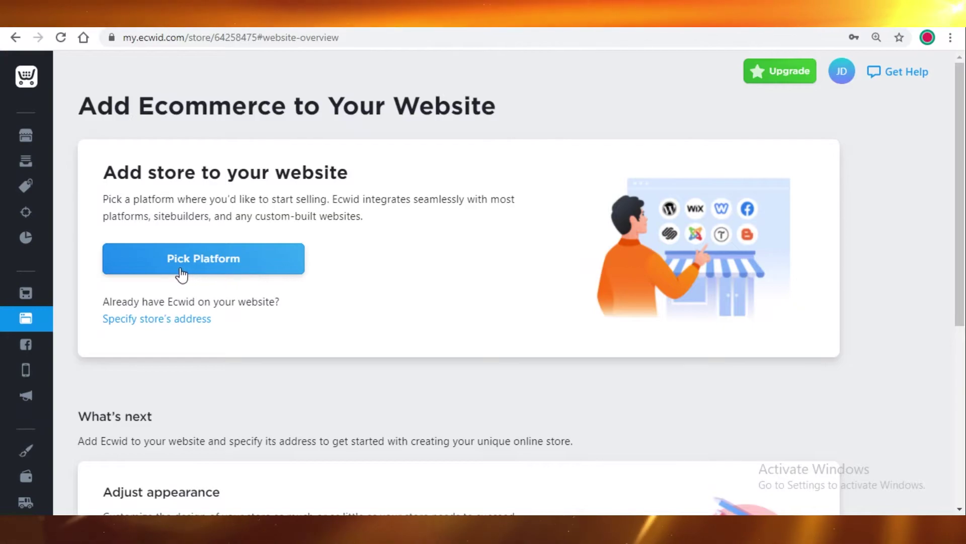
# - Look over the Sell on Facebook channel page
pyautogui.click(29, 347)
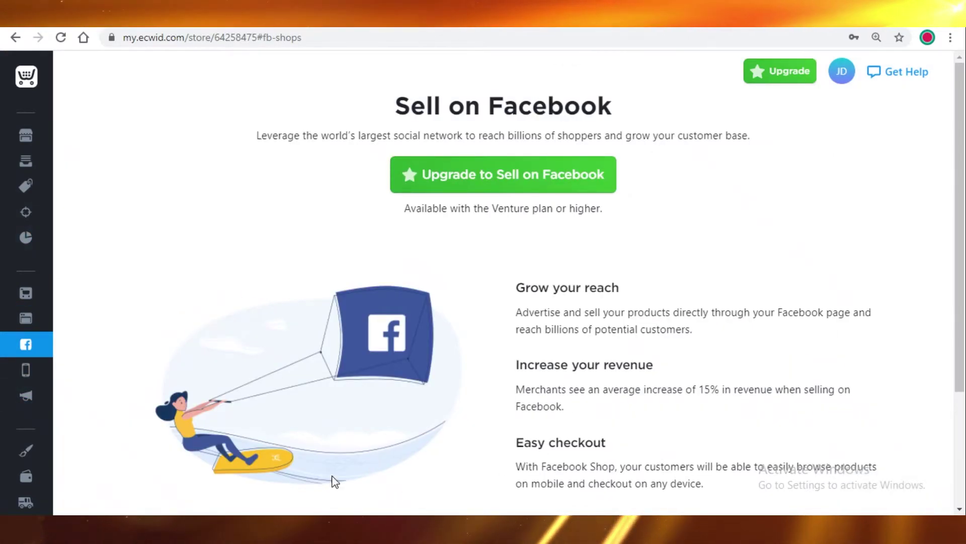
pyautogui.scroll(-3, 670, 347)
pyautogui.scroll(3, 557, 328)
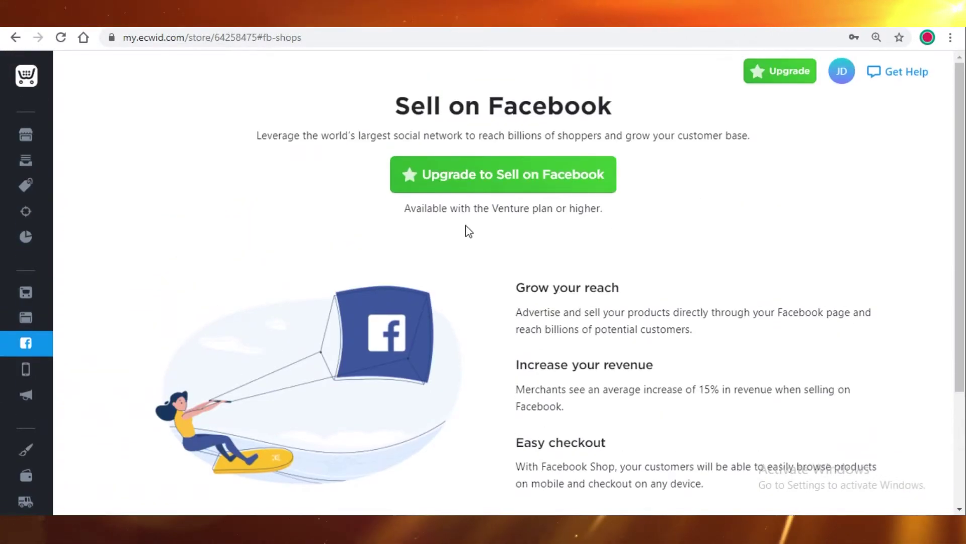
# - Check the mobile app page, then the Sell on Instagram page requiring the Venture plan
pyautogui.click(44, 376)
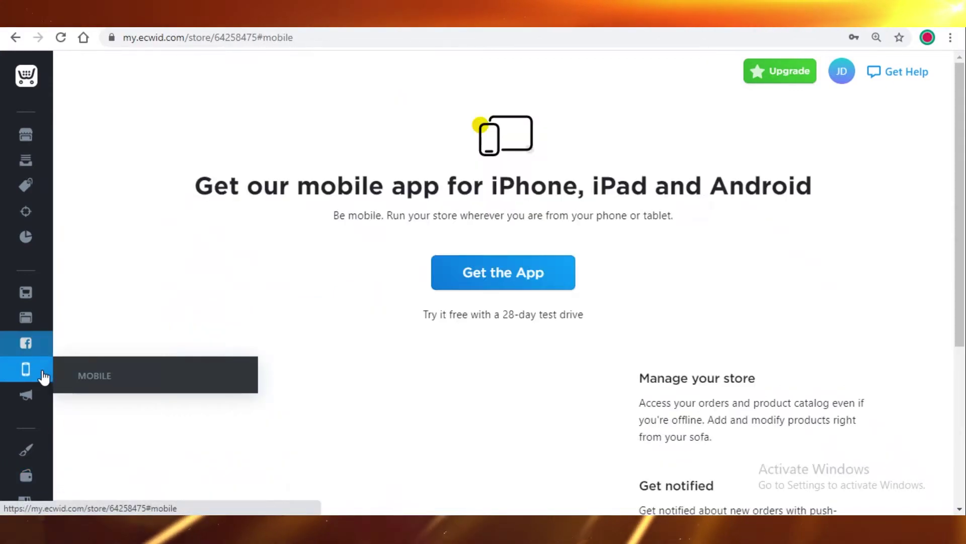
pyautogui.click(29, 396)
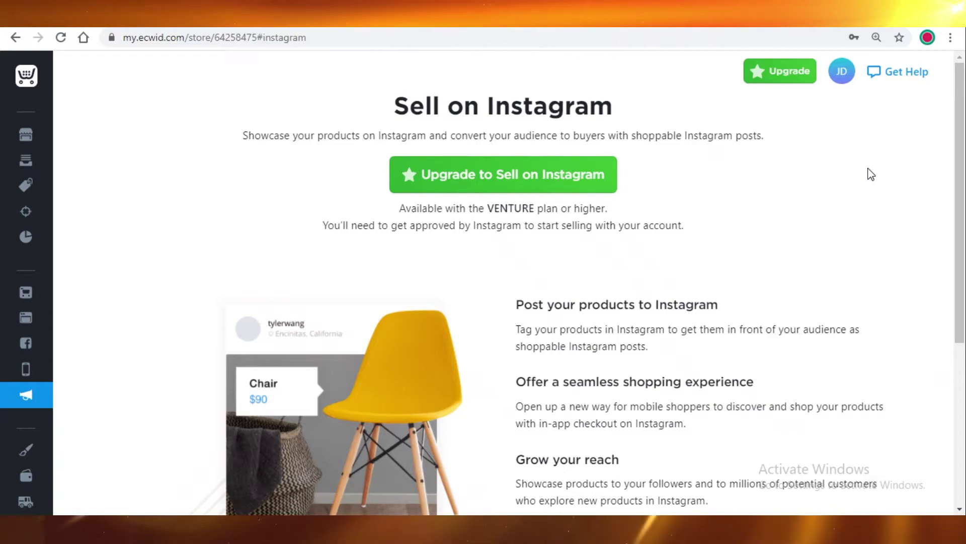
pyautogui.scroll(-5, 870, 173)
pyautogui.scroll(2, 230, 414)
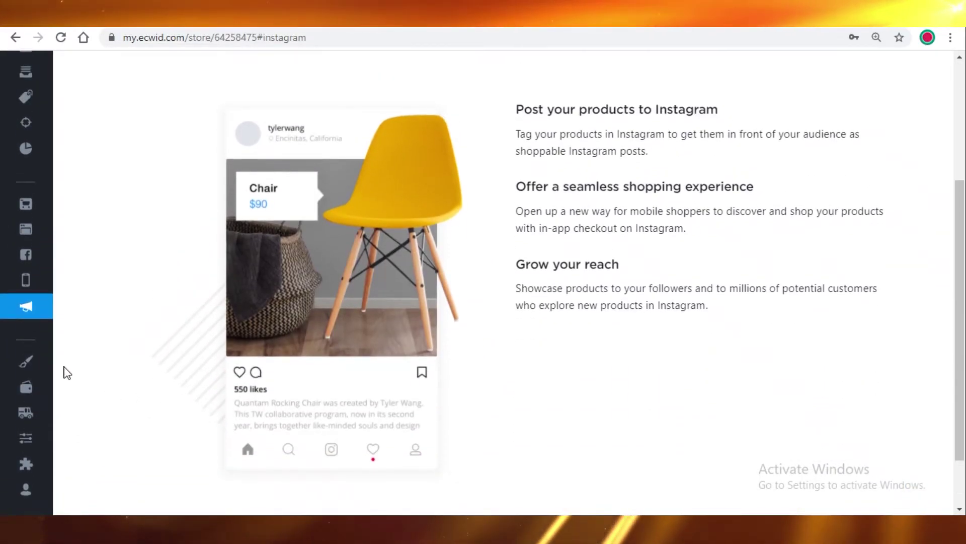
# - Scroll through the Design settings for images, product cards, categories and product pages
pyautogui.click(27, 363)
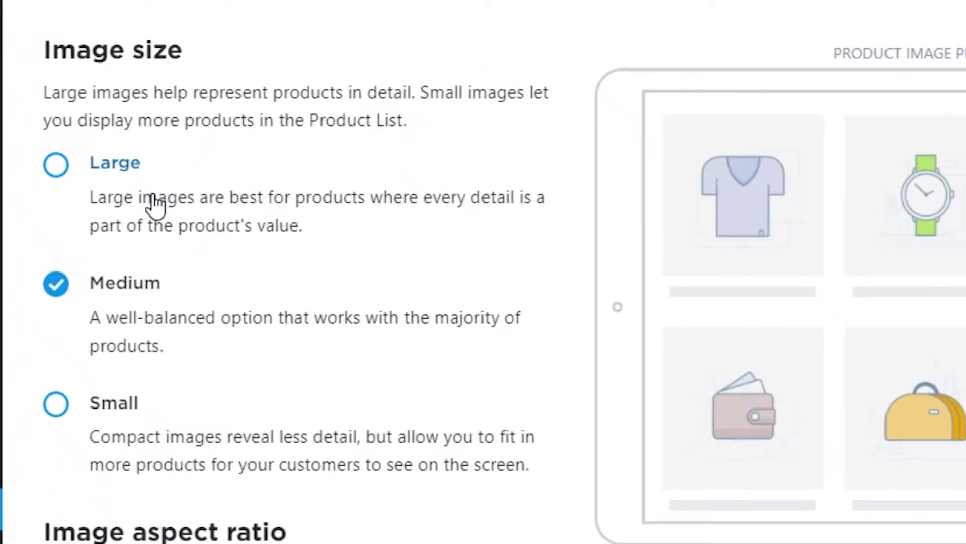
pyautogui.scroll(-10, 318, 150)
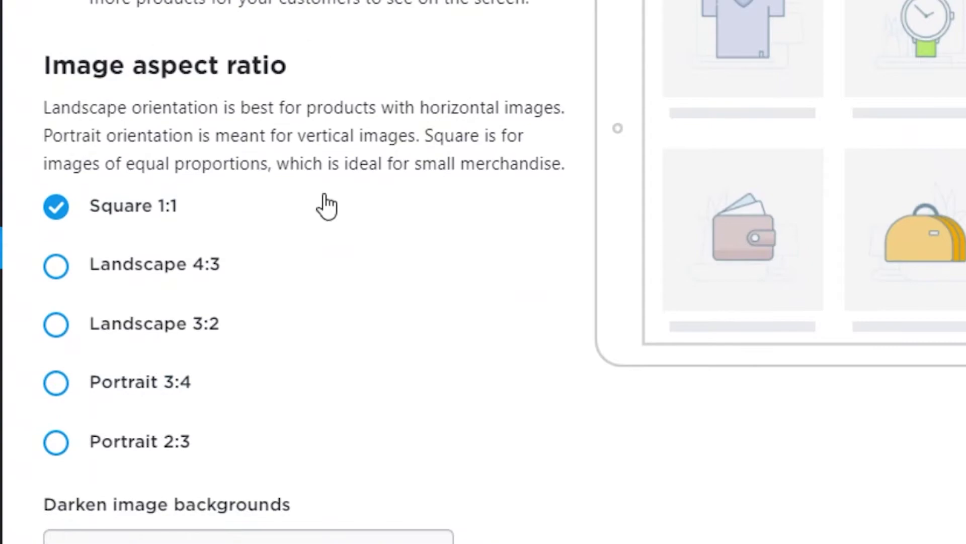
pyautogui.scroll(-12, 320, 295)
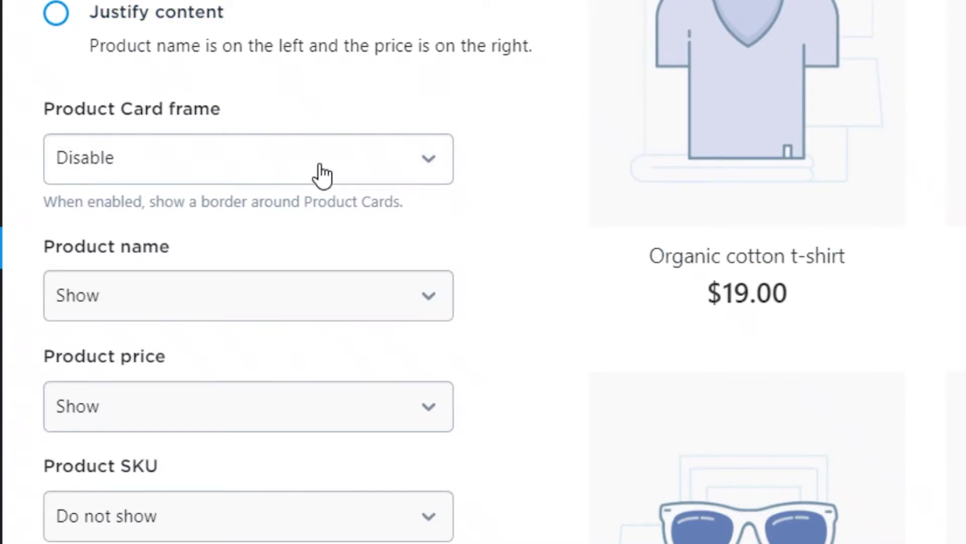
pyautogui.scroll(-6, 322, 173)
pyautogui.scroll(-4, 322, 173)
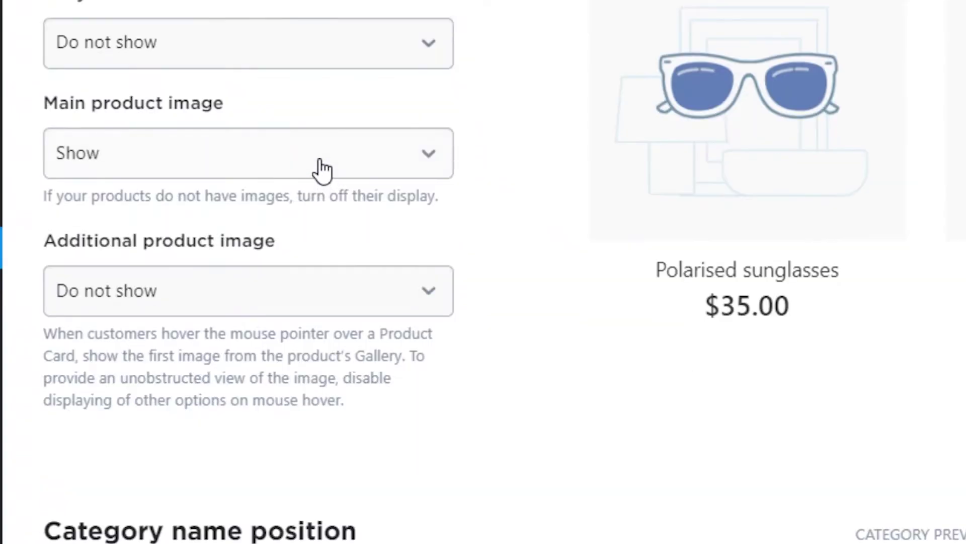
pyautogui.scroll(-8, 322, 171)
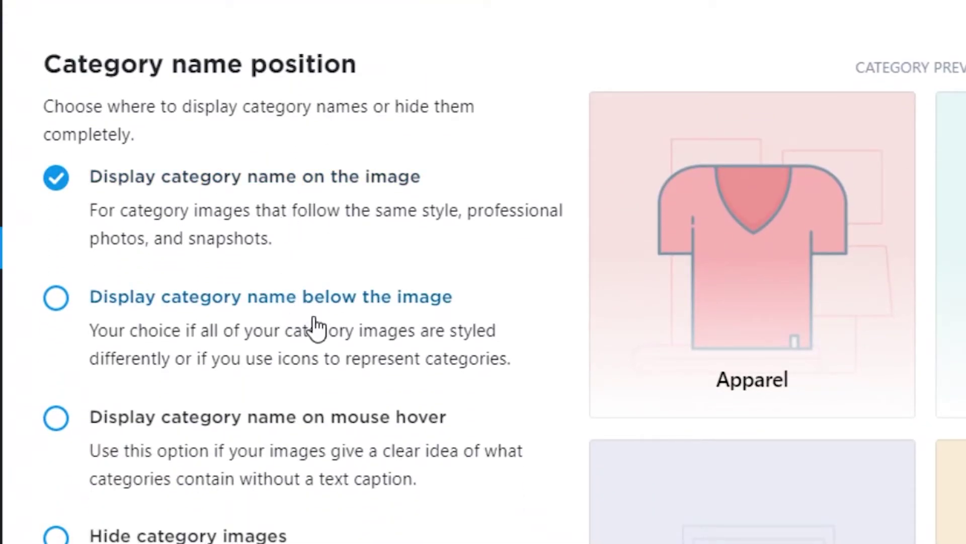
pyautogui.scroll(-20, 308, 309)
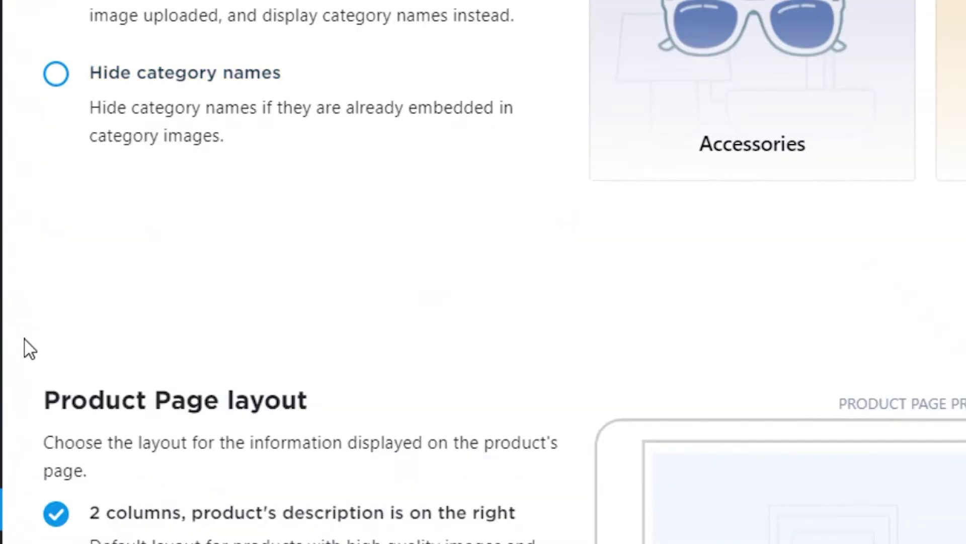
pyautogui.scroll(-12, 270, 248)
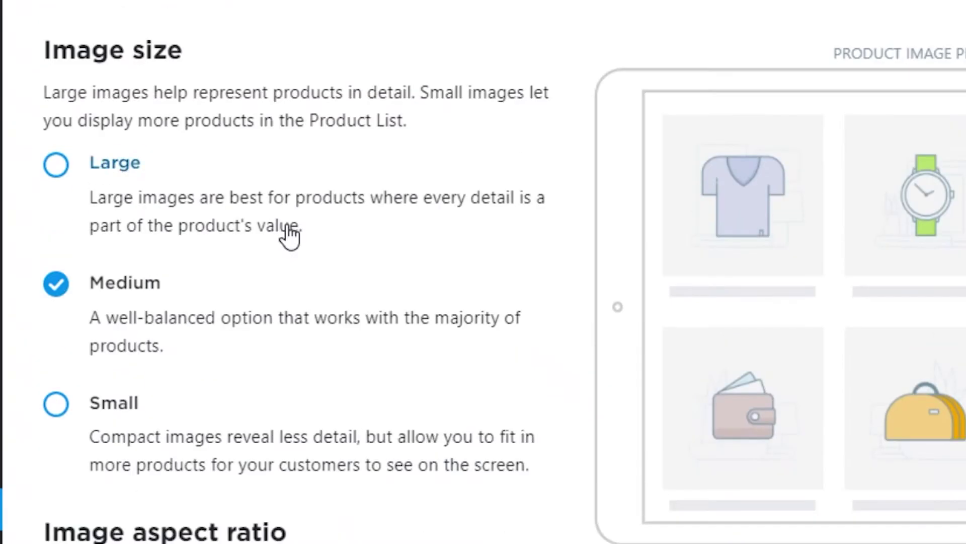
pyautogui.scroll(-4, 198, 185)
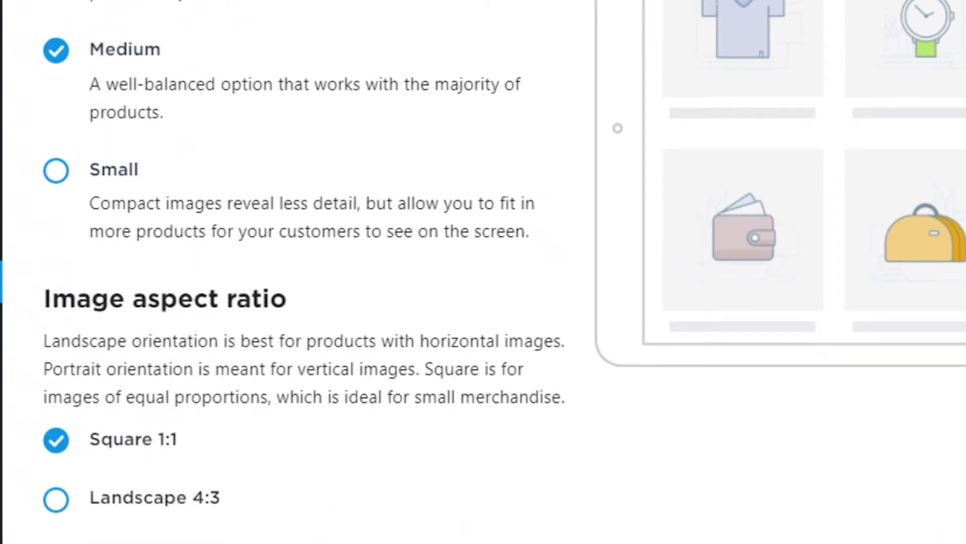
pyautogui.scroll(5, 52, 96)
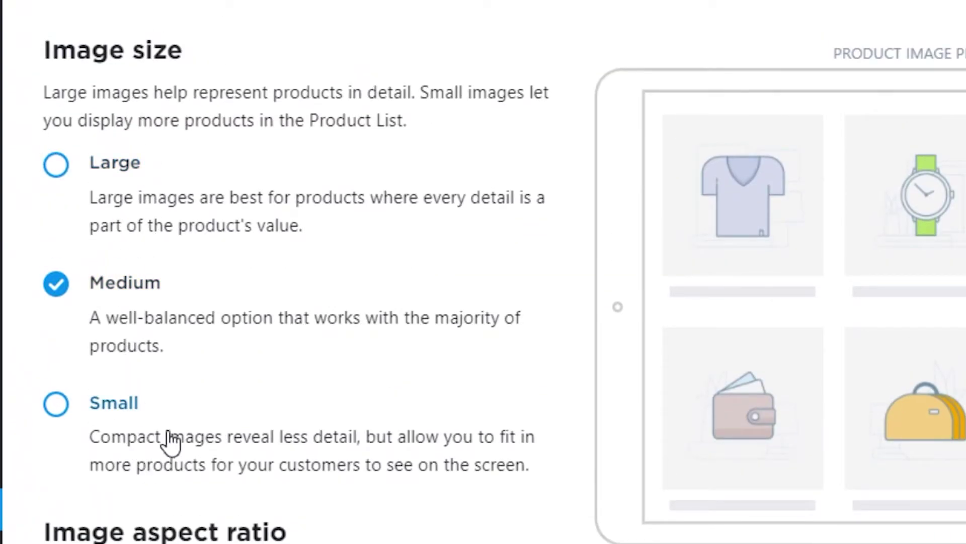
pyautogui.scroll(-12, 200, 430)
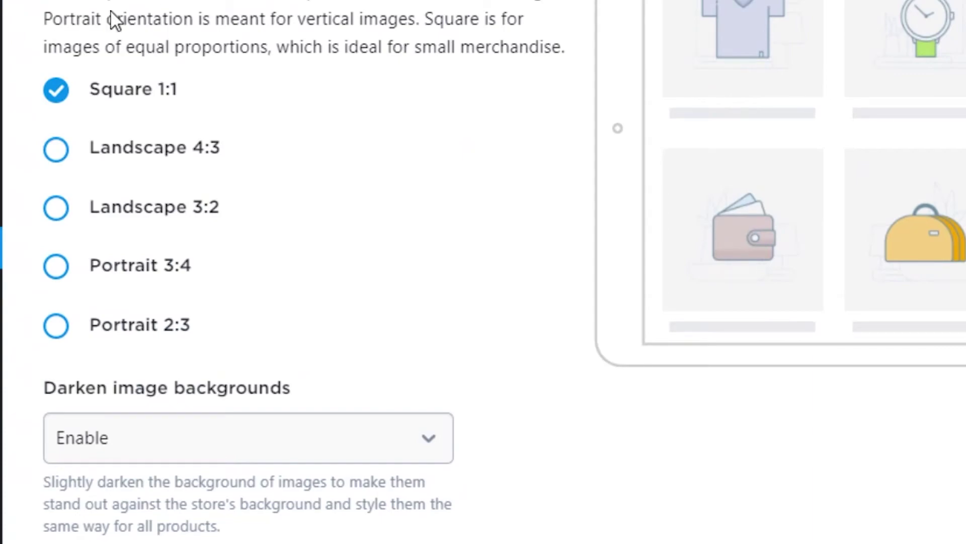
pyautogui.scroll(-10, 118, 332)
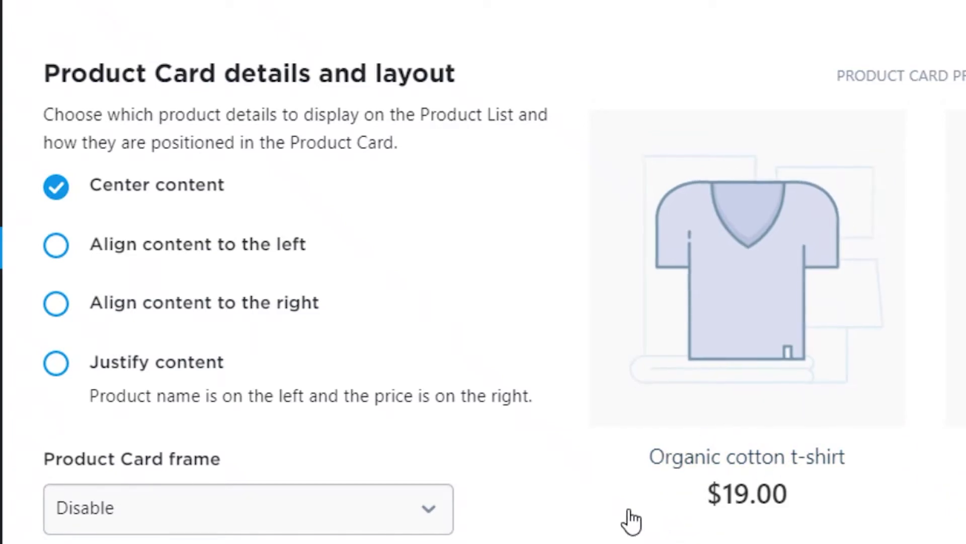
pyautogui.scroll(-15, 61, 166)
pyautogui.scroll(-10, 236, 151)
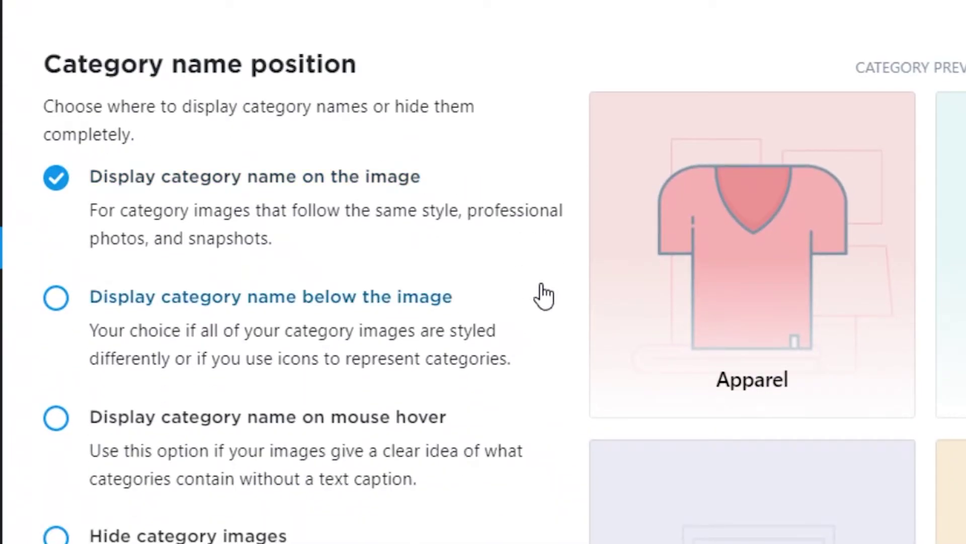
pyautogui.scroll(-5, 550, 300)
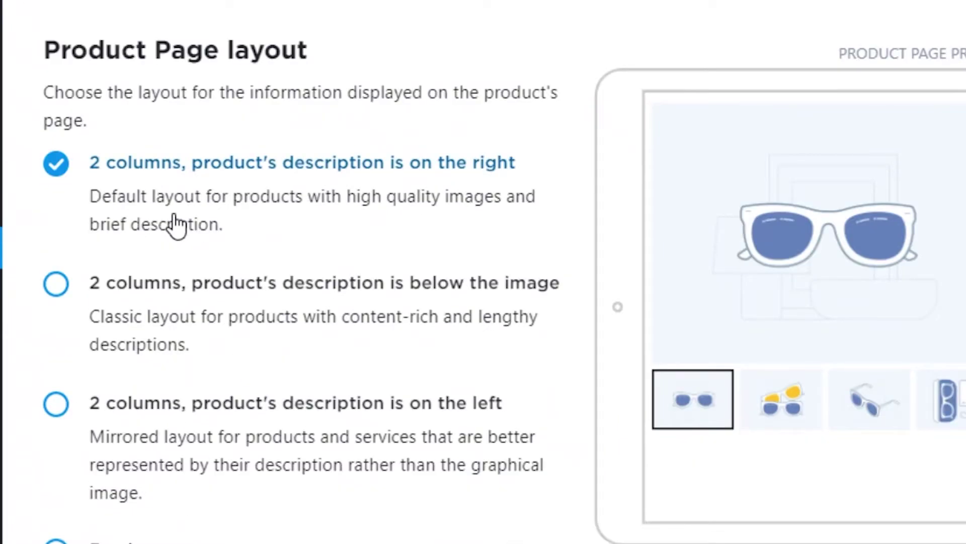
pyautogui.scroll(5, 483, 272)
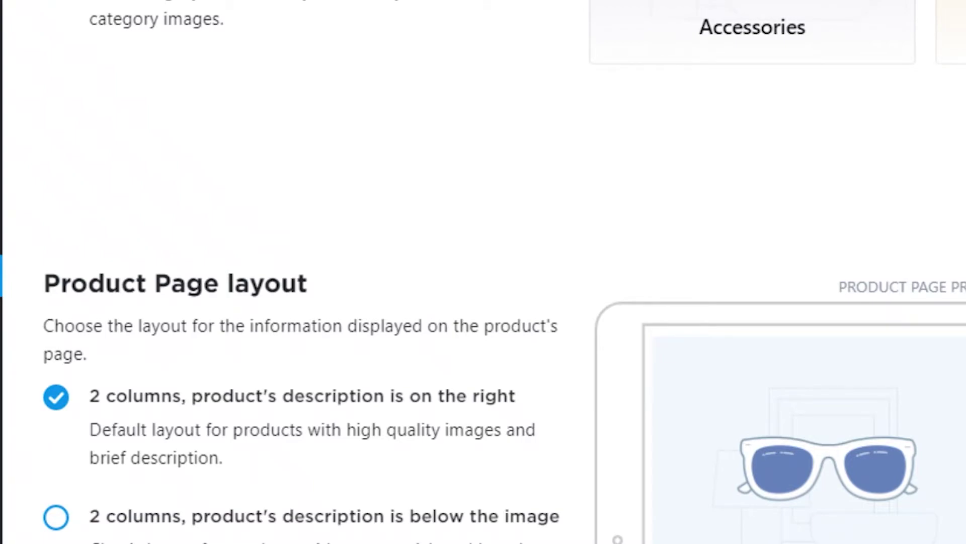
pyautogui.scroll(-15, 239, 306)
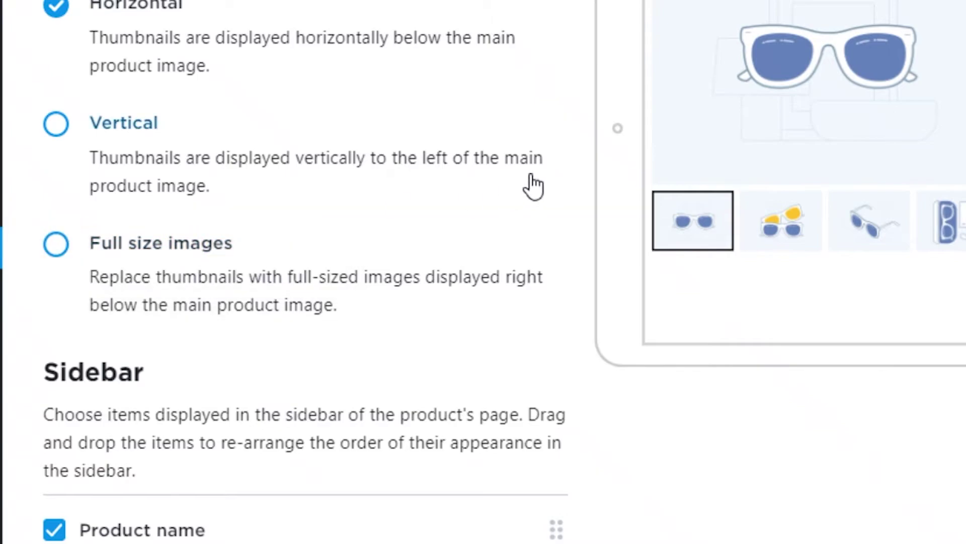
pyautogui.scroll(-2, 150, 224)
pyautogui.scroll(-2, 150, 224)
# - Review the Pay by cash payment method, then open Shipping, Delivery, and Pickup and scroll down
pyautogui.click(2, 298)
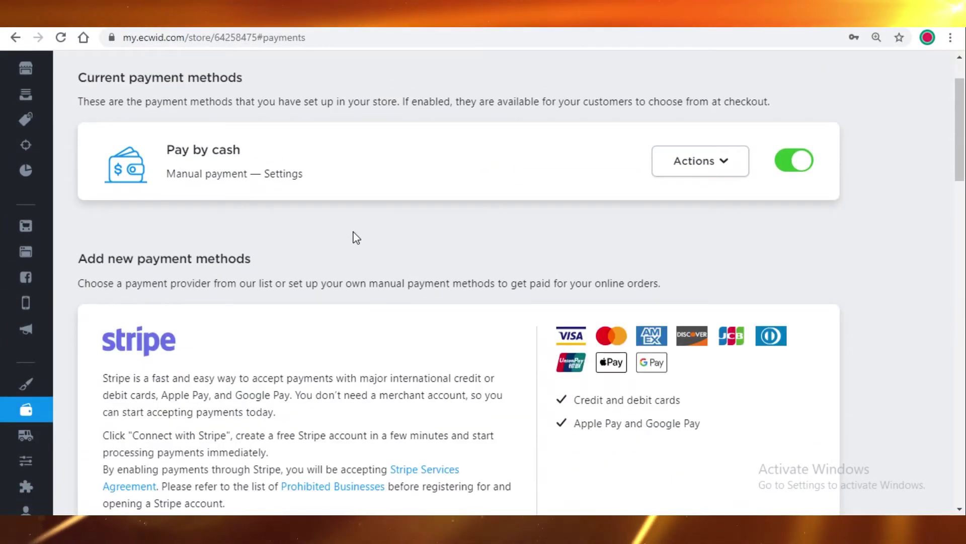
pyautogui.click(25, 435)
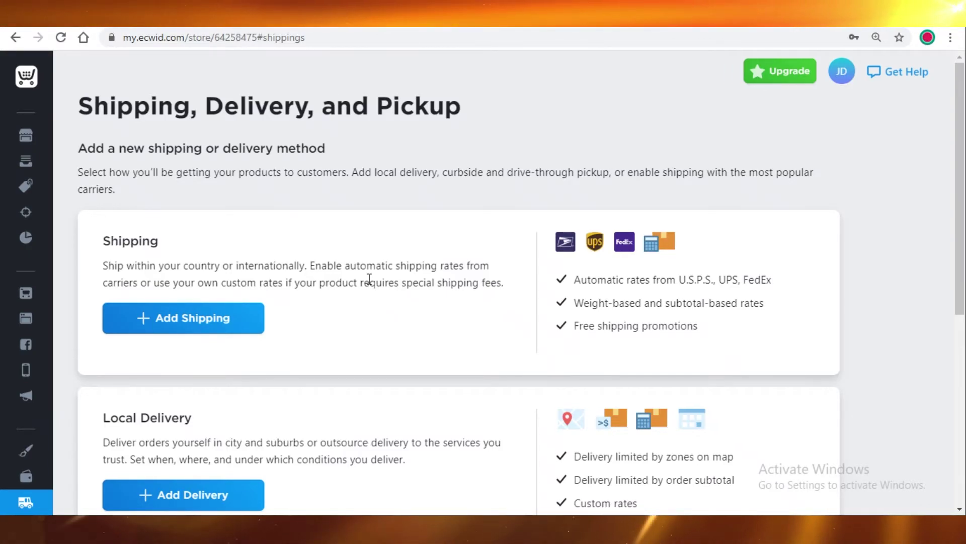
pyautogui.scroll(-1, 241, 334)
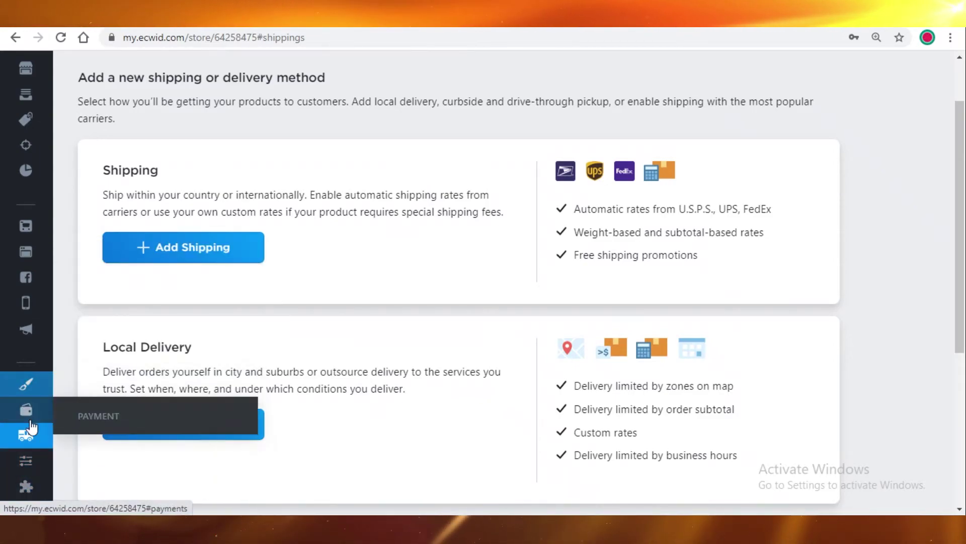
pyautogui.moveTo(31, 461)
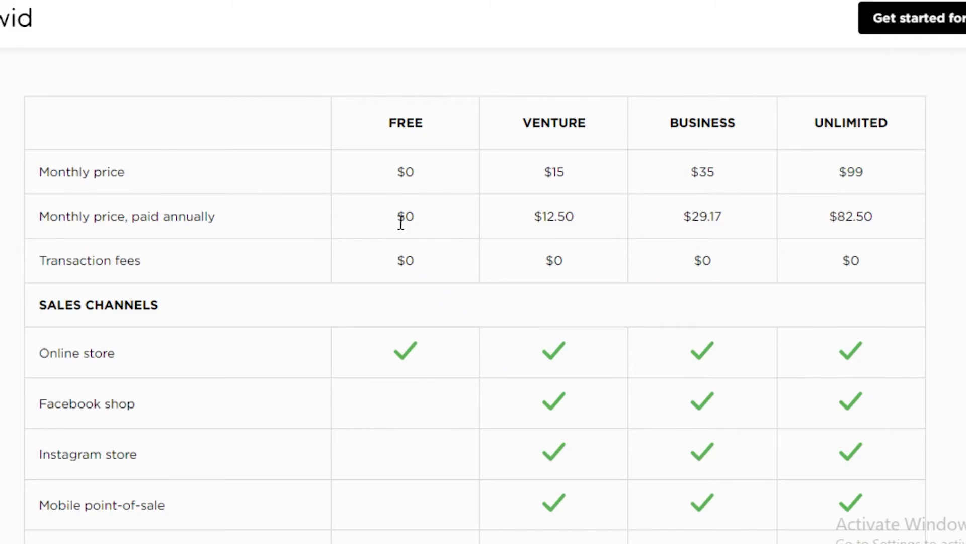
# - Scroll to the Compare features table's plan header row with annual-billing prices $12.50, $29.17, $82.50
pyautogui.scroll(-2, 402, 221)
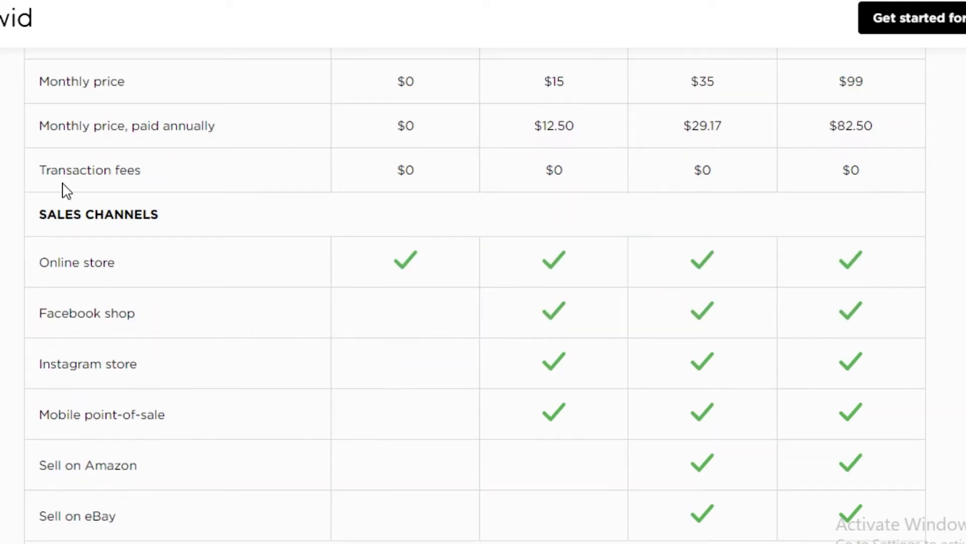
pyautogui.scroll(2, 440, 218)
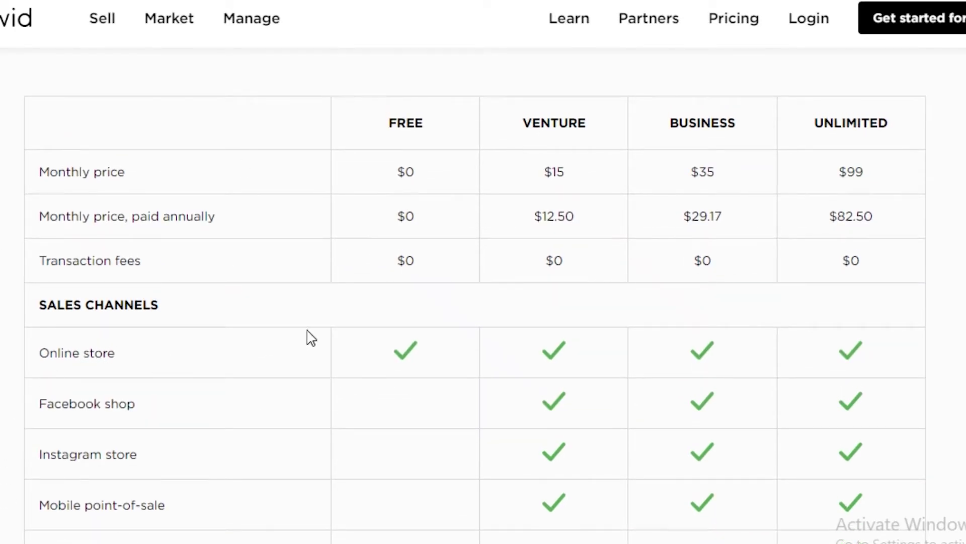
pyautogui.scroll(-2, 352, 343)
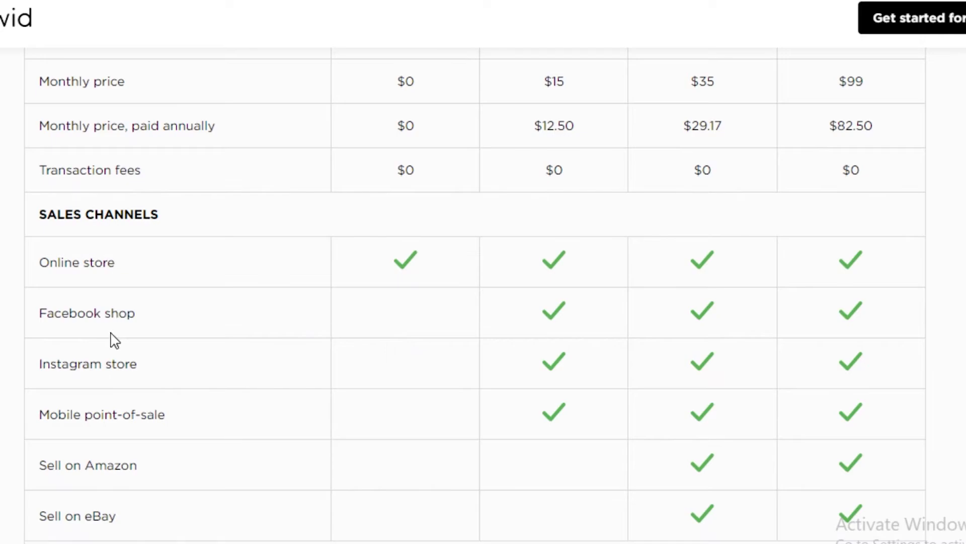
pyautogui.scroll(-2, 112, 406)
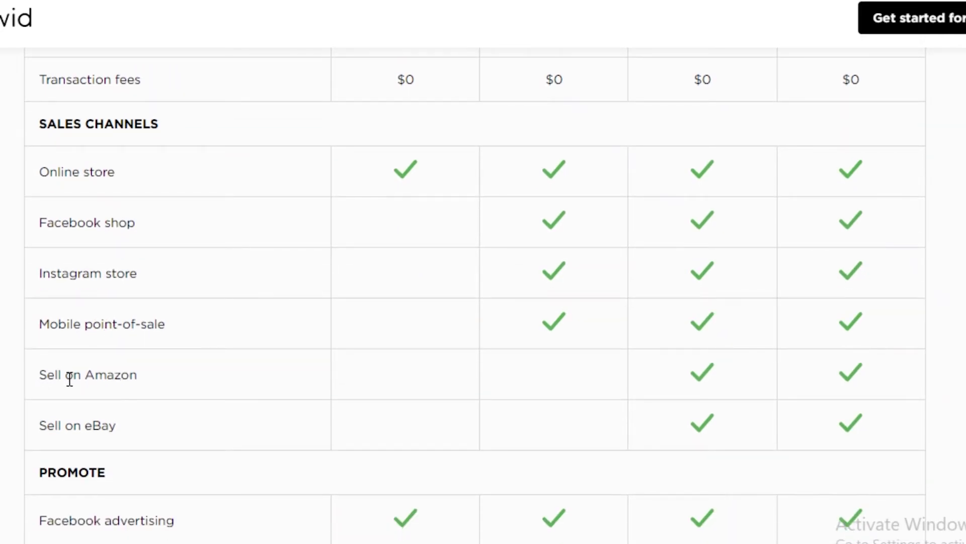
pyautogui.scroll(8, 183, 201)
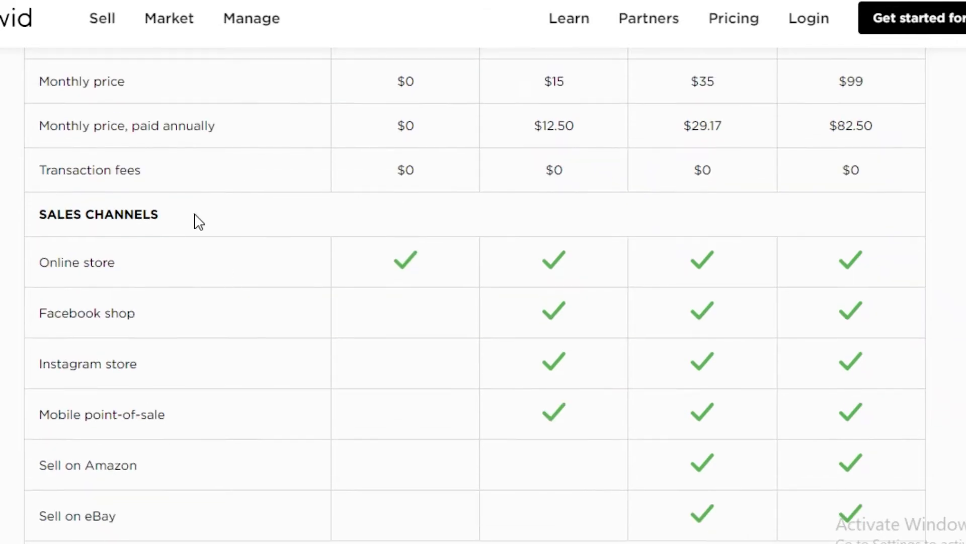
pyautogui.scroll(-8, 297, 367)
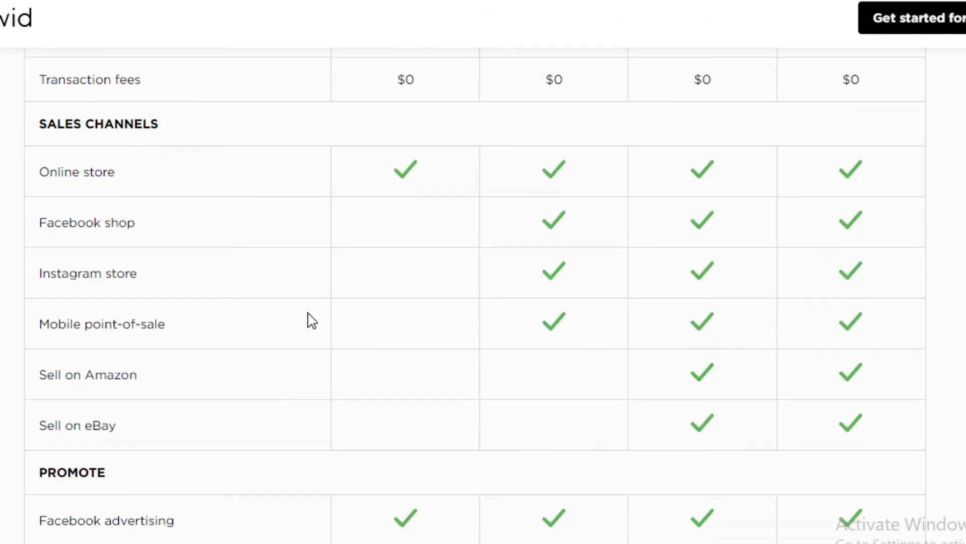
pyautogui.scroll(6, 477, 277)
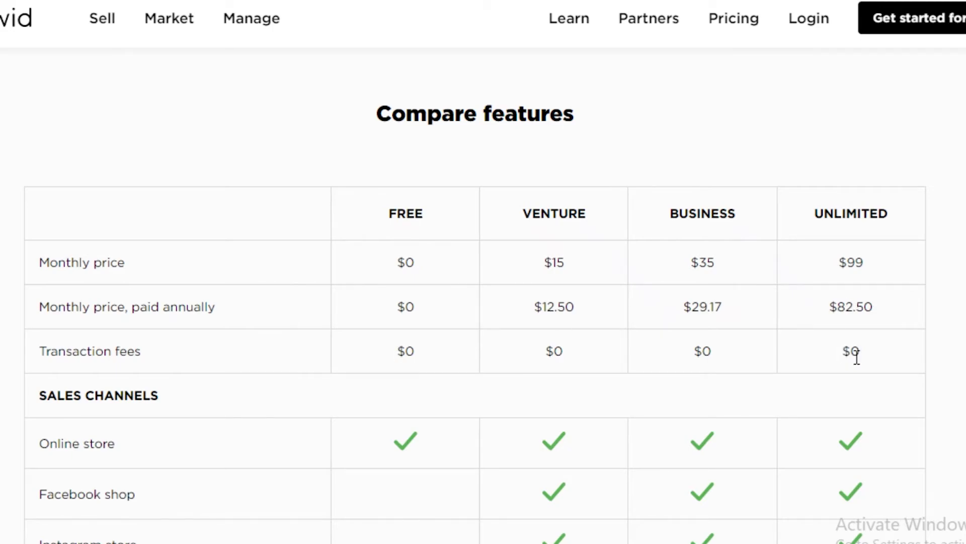
# - Highlight the $0 transaction fees row, then scroll to the Sales Channels rows showing Amazon and eBay
pyautogui.moveTo(857, 357); pyautogui.dragTo(400, 354)
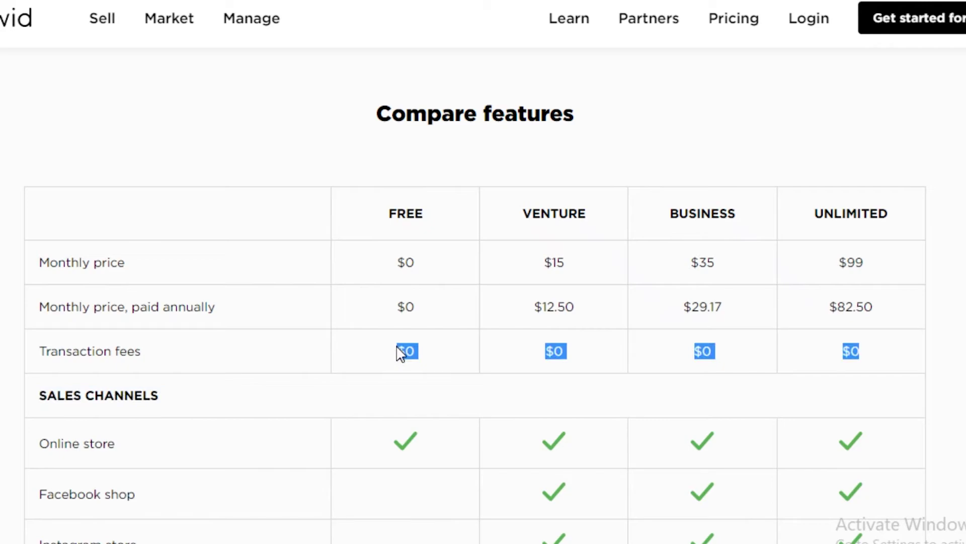
pyautogui.click(573, 360)
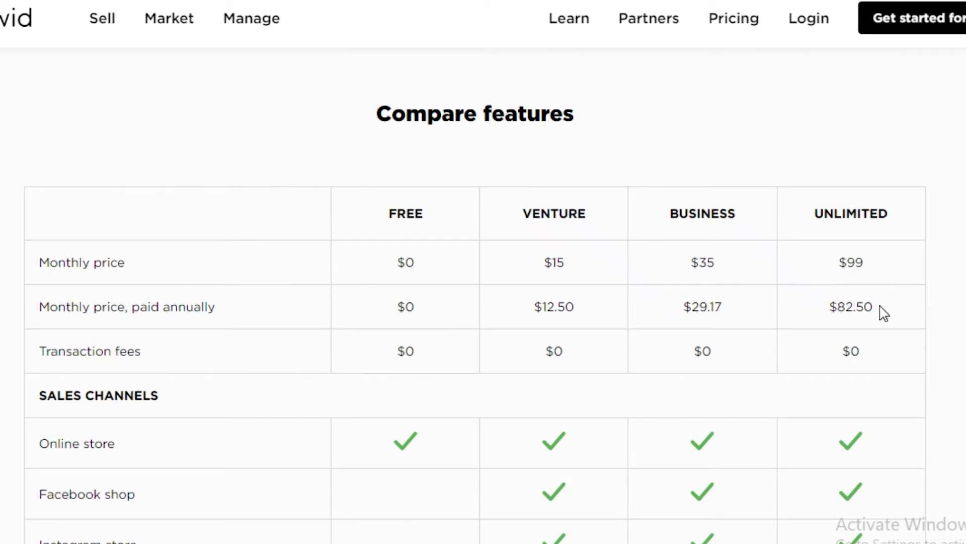
pyautogui.scroll(-5, 459, 328)
pyautogui.scroll(3, 403, 178)
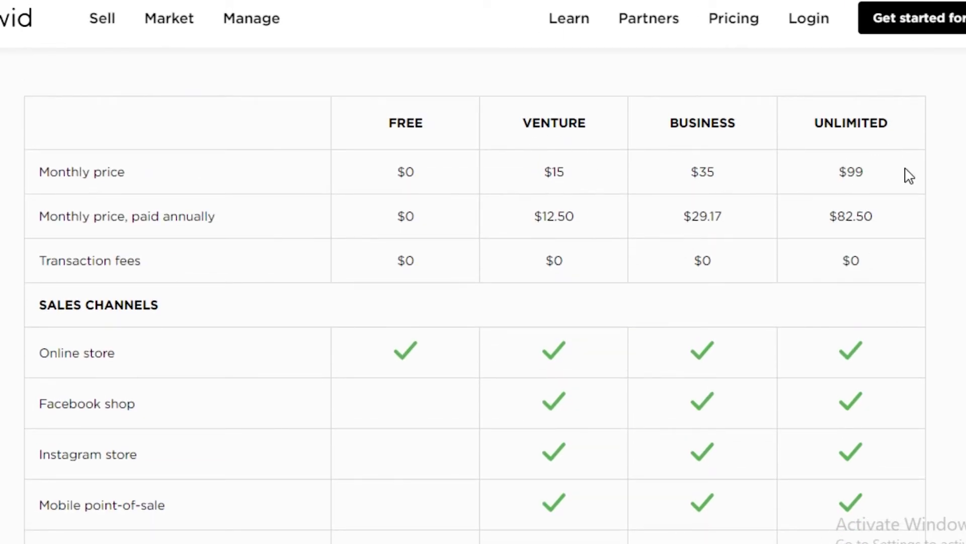
pyautogui.scroll(-4, 802, 240)
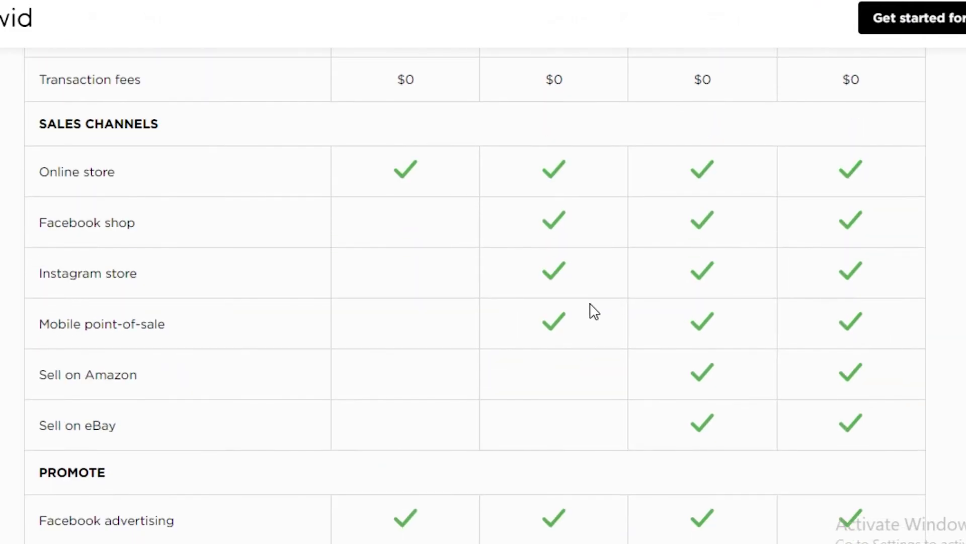
pyautogui.scroll(4, 747, 173)
pyautogui.scroll(-2, 664, 479)
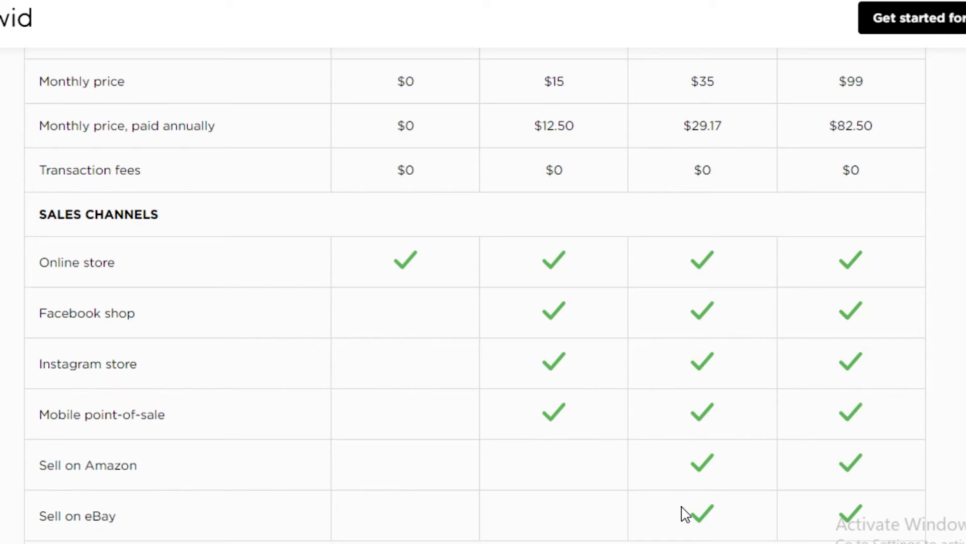
pyautogui.scroll(2, 549, 164)
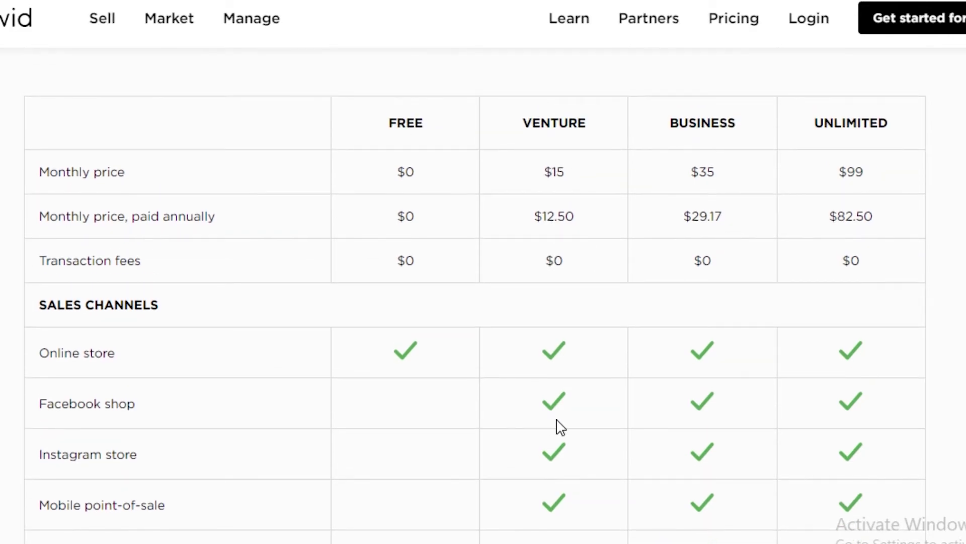
pyautogui.scroll(-2, 560, 426)
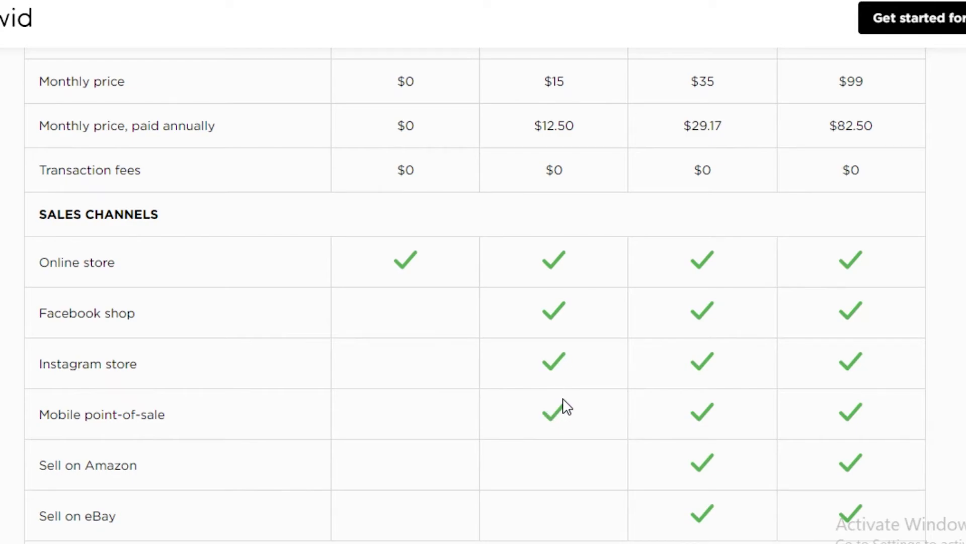
pyautogui.scroll(-2, 566, 406)
pyautogui.scroll(6, 565, 261)
pyautogui.scroll(-6, 543, 324)
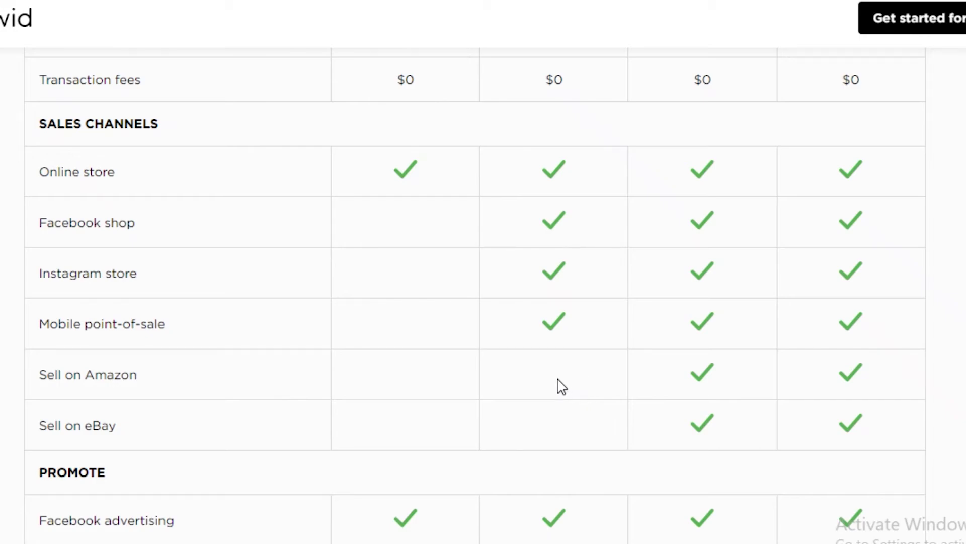
# - Scroll past PROMOTE to the MOBILE rows and product limits 10/100/2500/Unlimited under FEATURES
pyautogui.scroll(3, 563, 386)
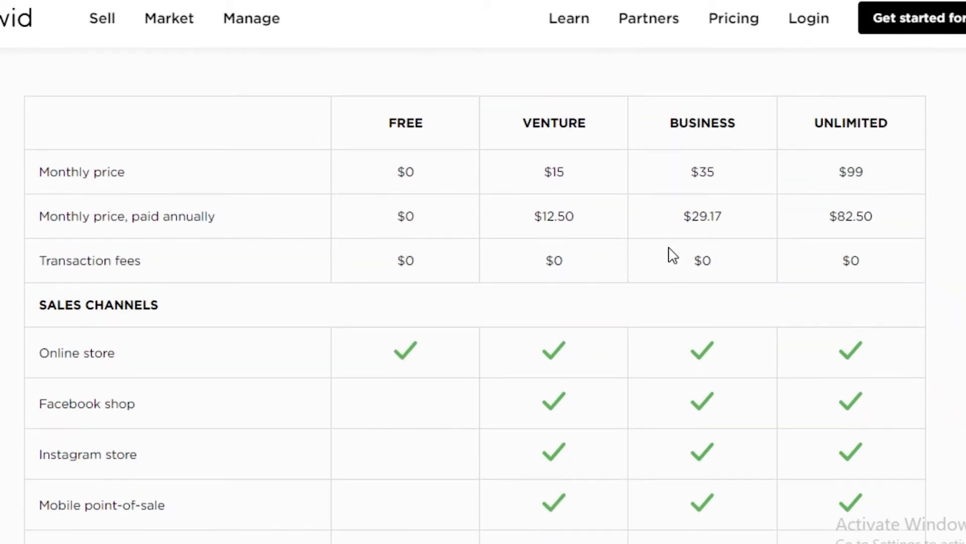
pyautogui.scroll(-8, 215, 454)
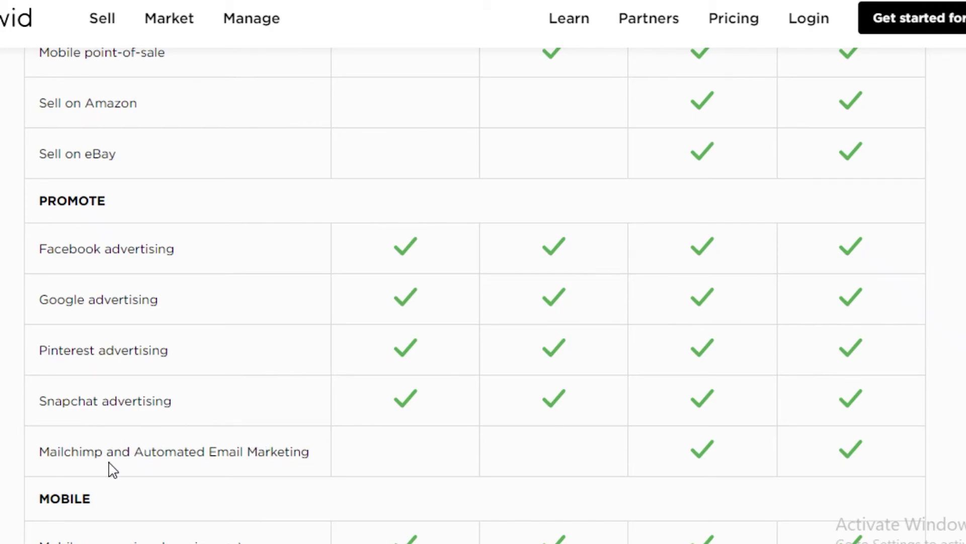
pyautogui.scroll(1, 412, 428)
pyautogui.scroll(-1, 503, 408)
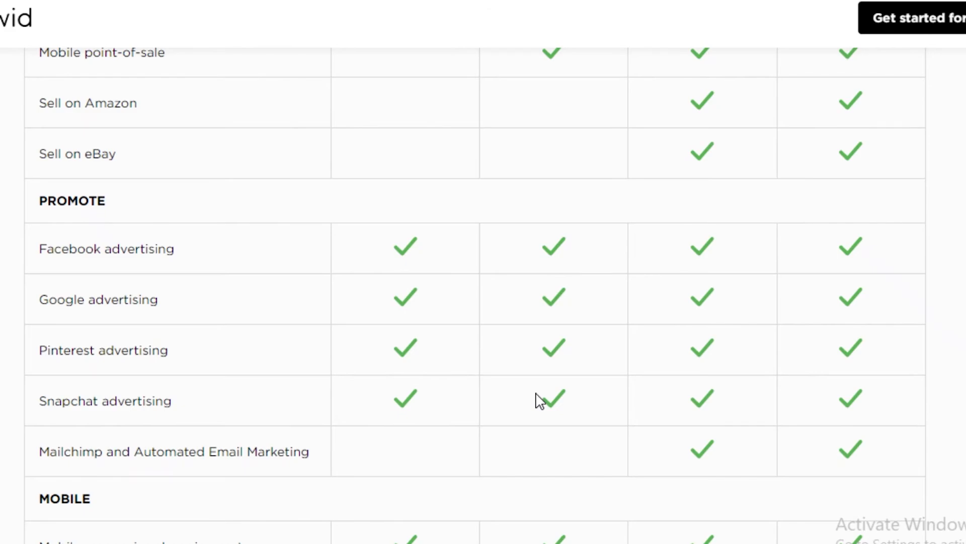
pyautogui.scroll(5, 369, 320)
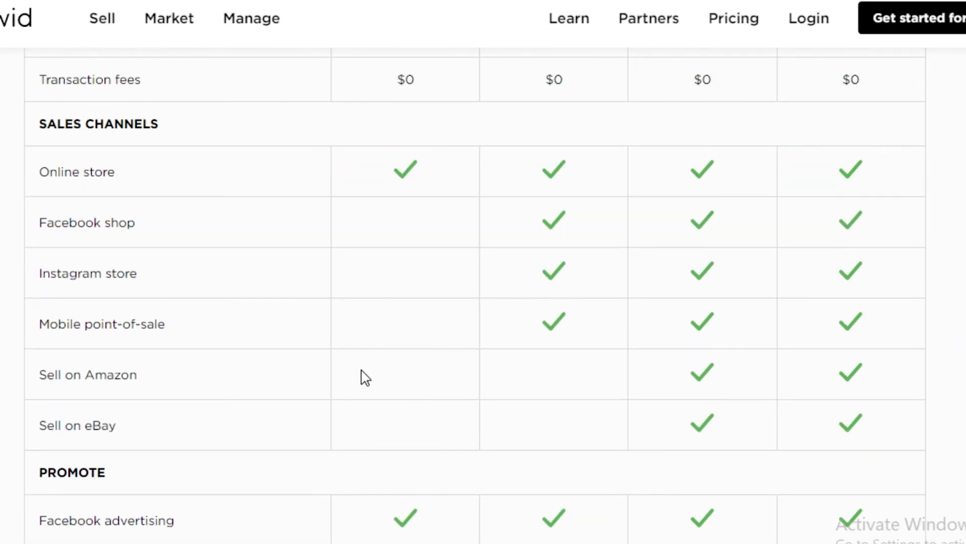
pyautogui.scroll(-5, 366, 378)
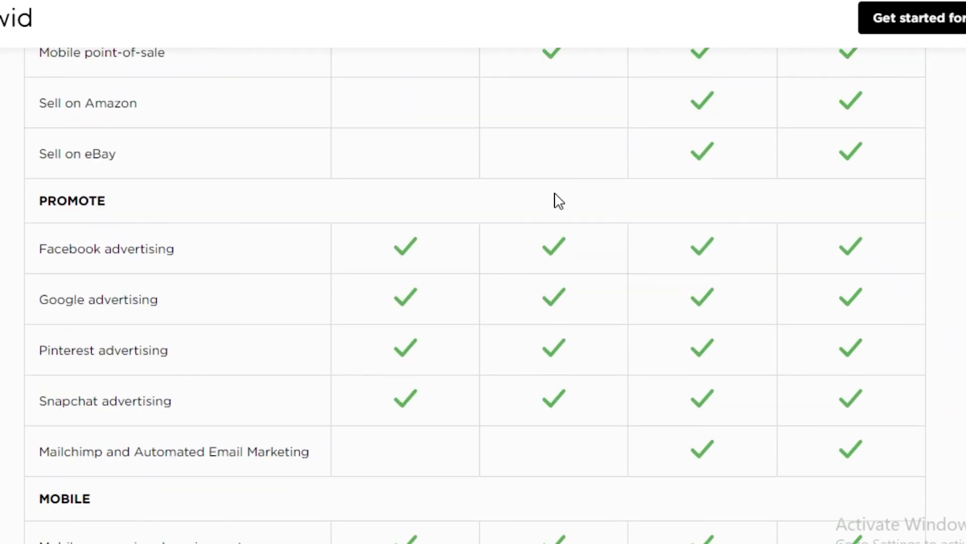
pyautogui.scroll(8, 557, 205)
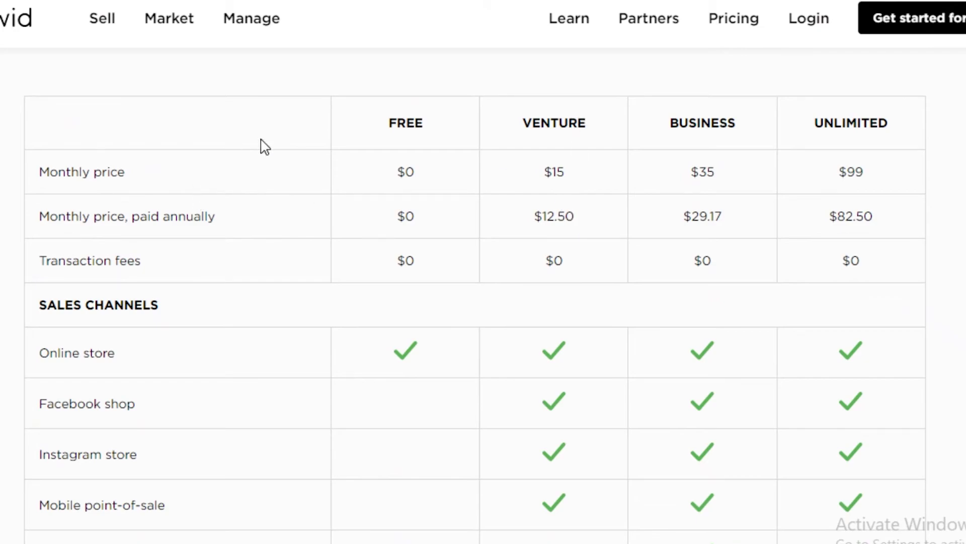
pyautogui.scroll(-5, 355, 330)
pyautogui.scroll(-4, 355, 330)
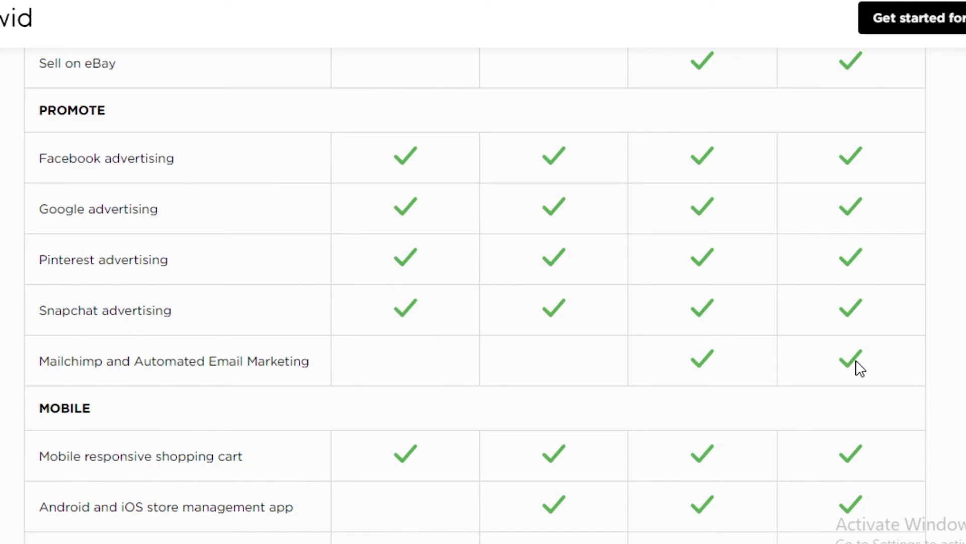
pyautogui.scroll(-5, 867, 361)
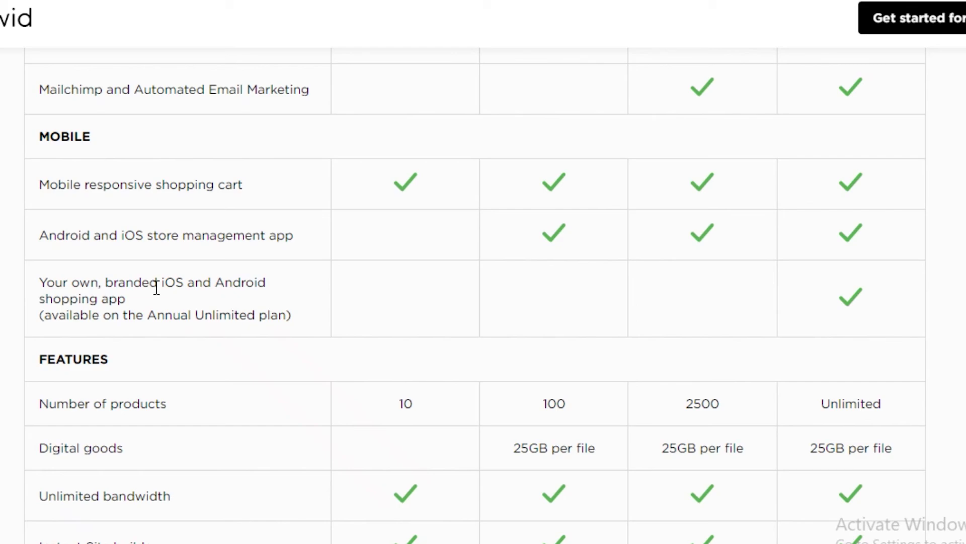
# - Scroll the comparison to the digital goods 25GB and Instant Site builder rows
pyautogui.scroll(-2, 157, 287)
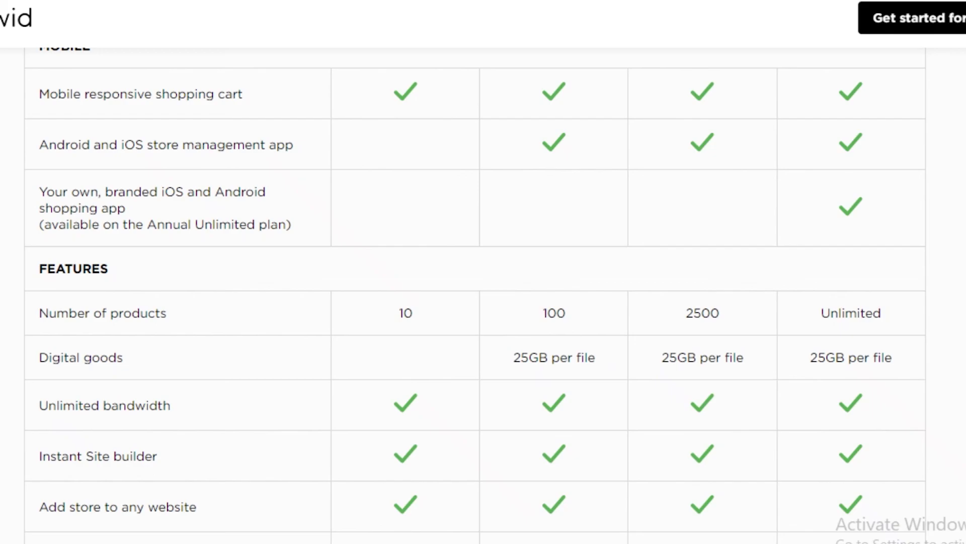
# - Scroll back up to the Free, Venture, Business and Unlimited plan cards
pyautogui.scroll(15, 484, 292)
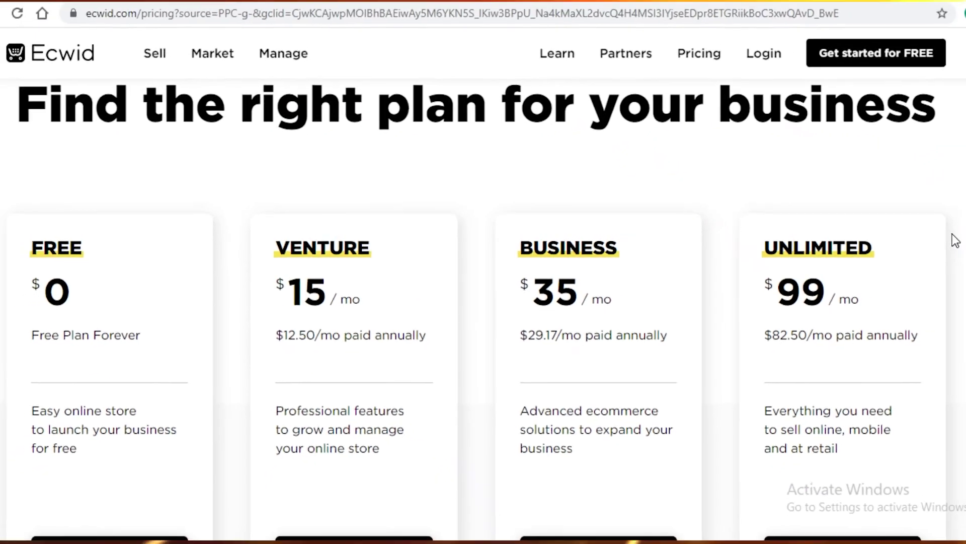